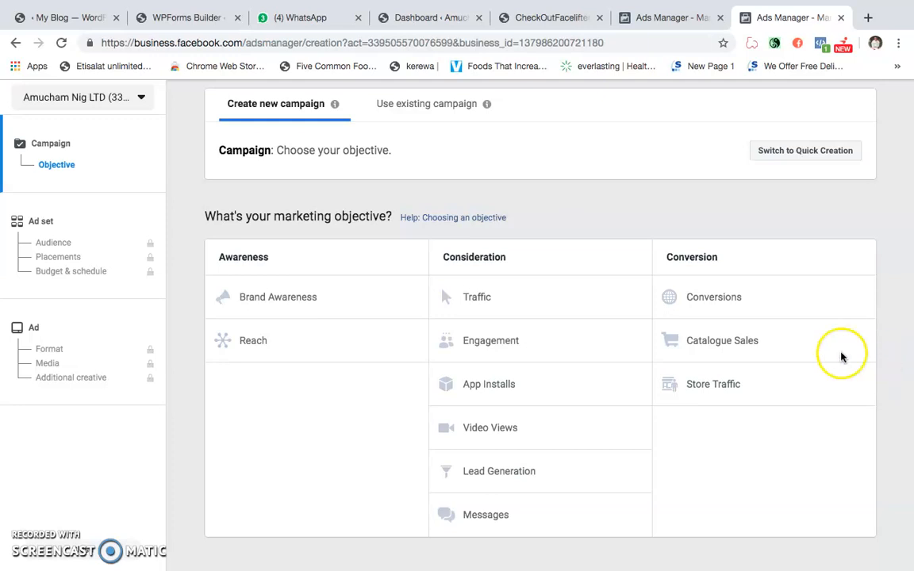
- Choose the Conversions marketing objective, name the campaign Portable Gym and continue to the ad set
left_click(713, 288)
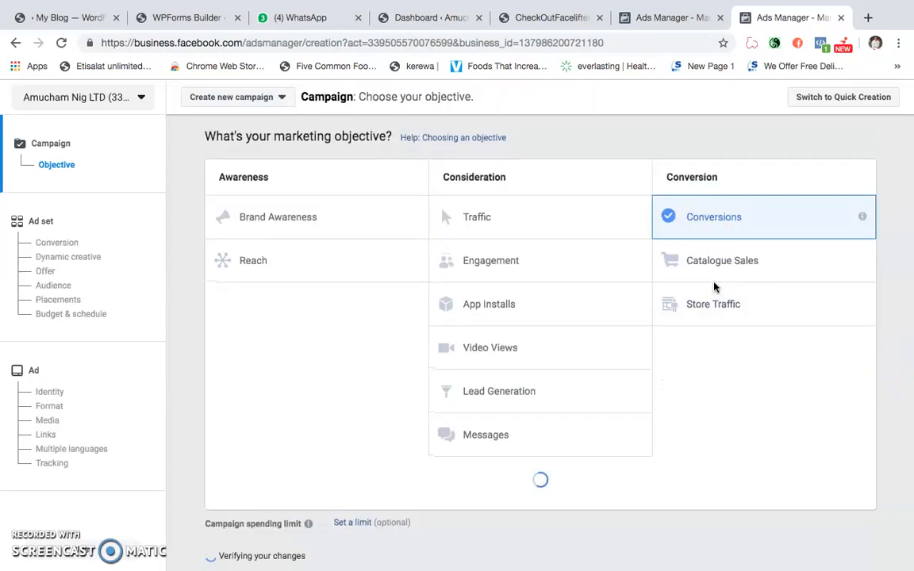
scroll(502, 429, "down", 3)
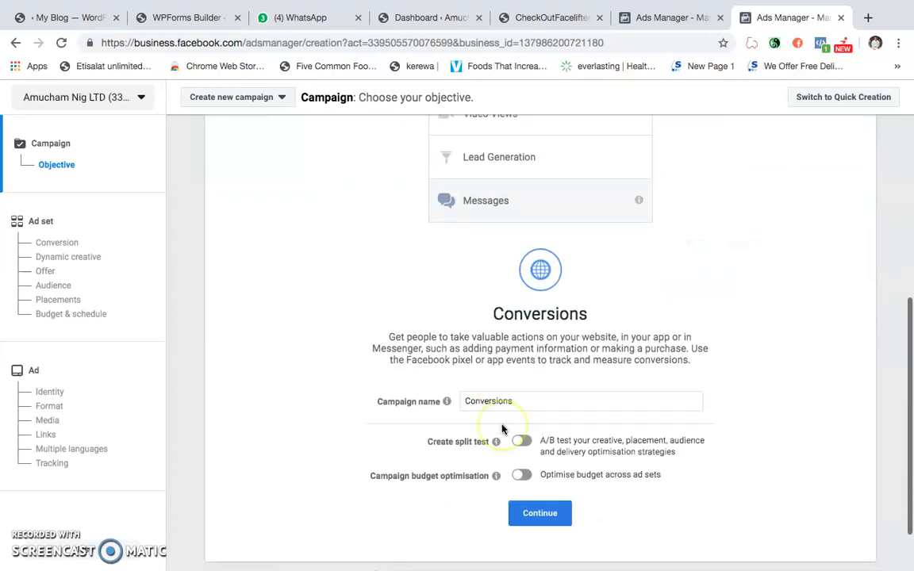
left_click(505, 401)
double_click(505, 401)
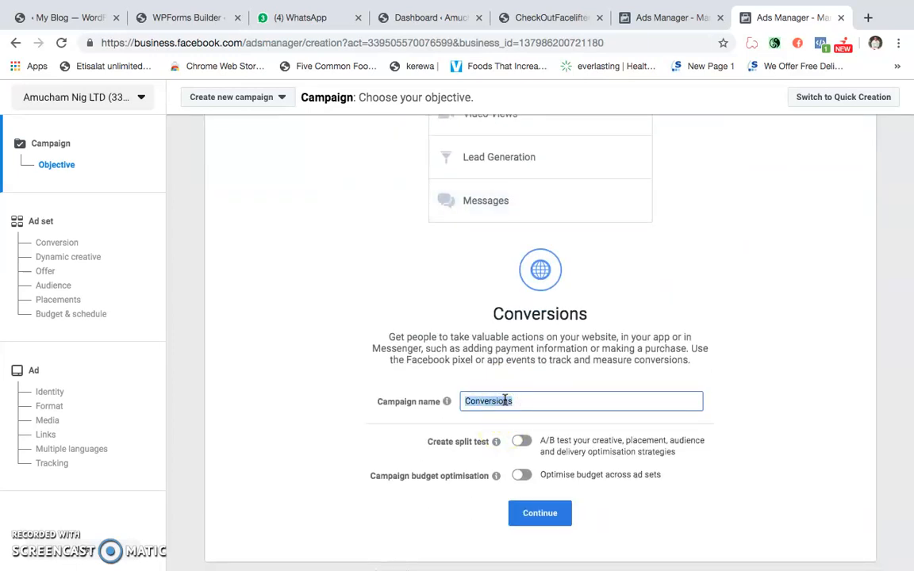
key("BackSpace")
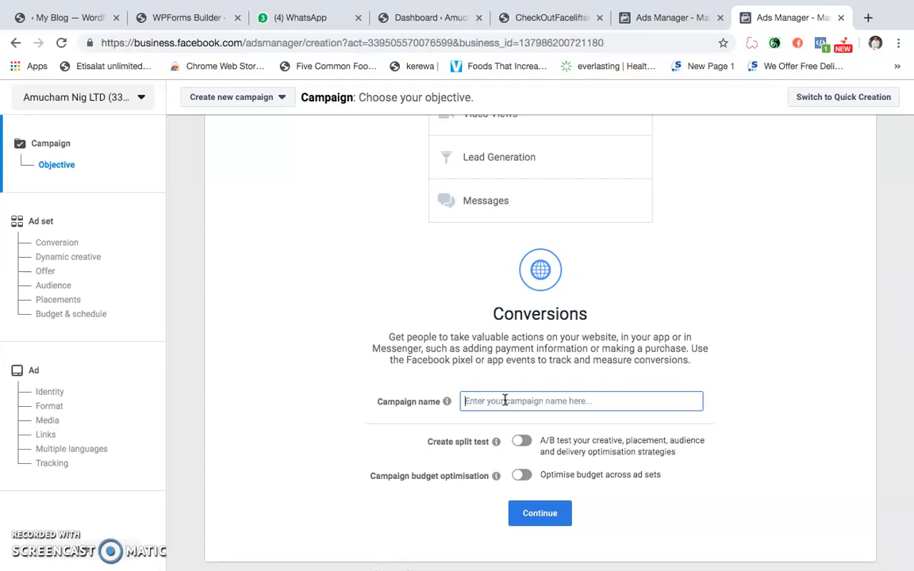
type("Portable ")
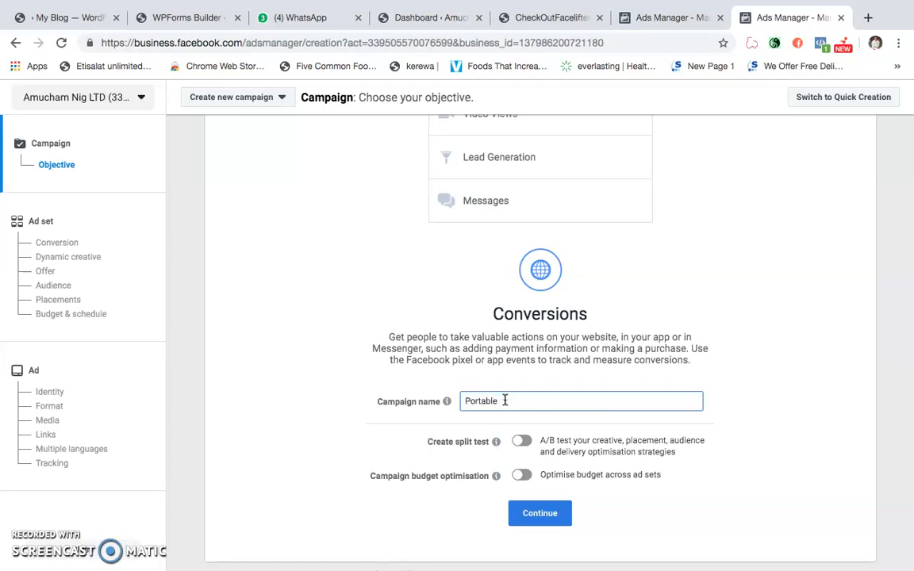
type("Gym")
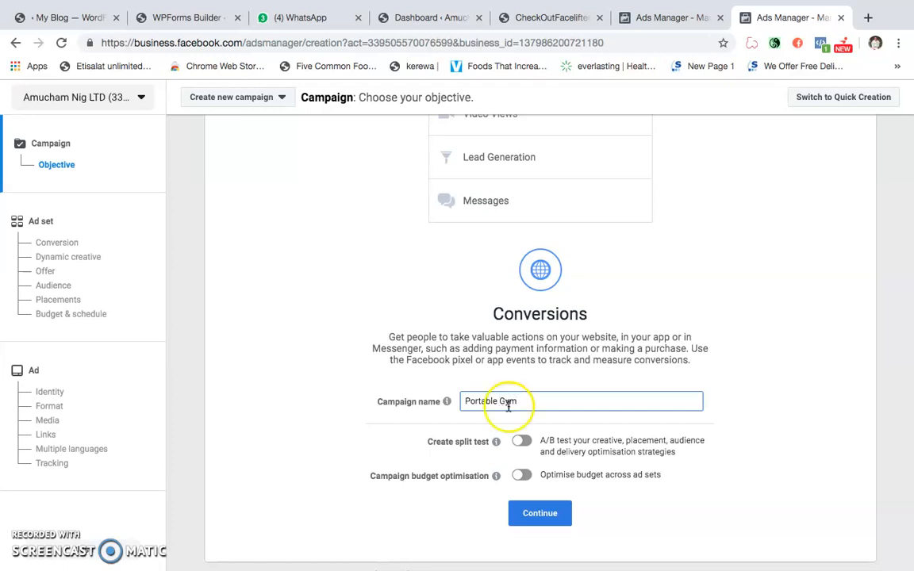
left_click(525, 508)
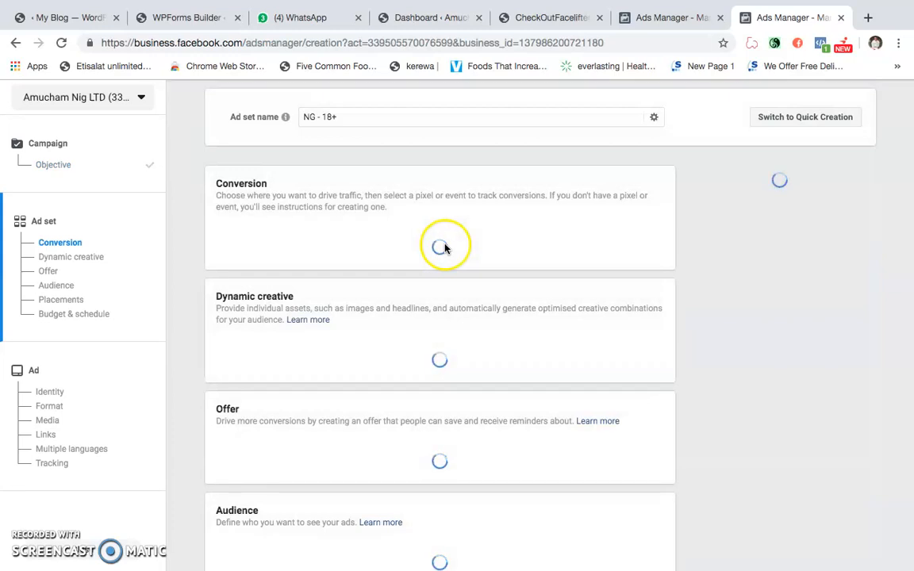
- Rename the ad set as Portable Gym
left_click(343, 117)
triple_click(343, 117)
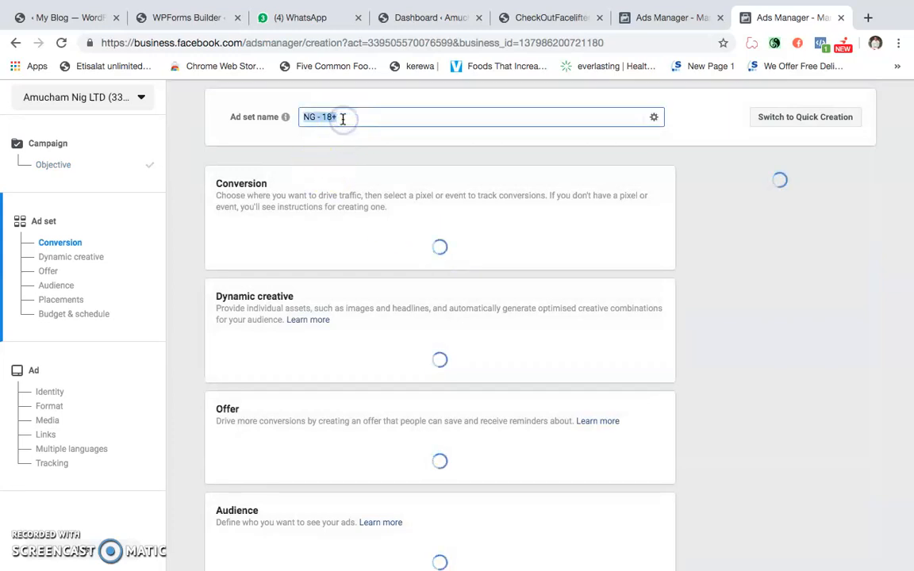
type("Pora")
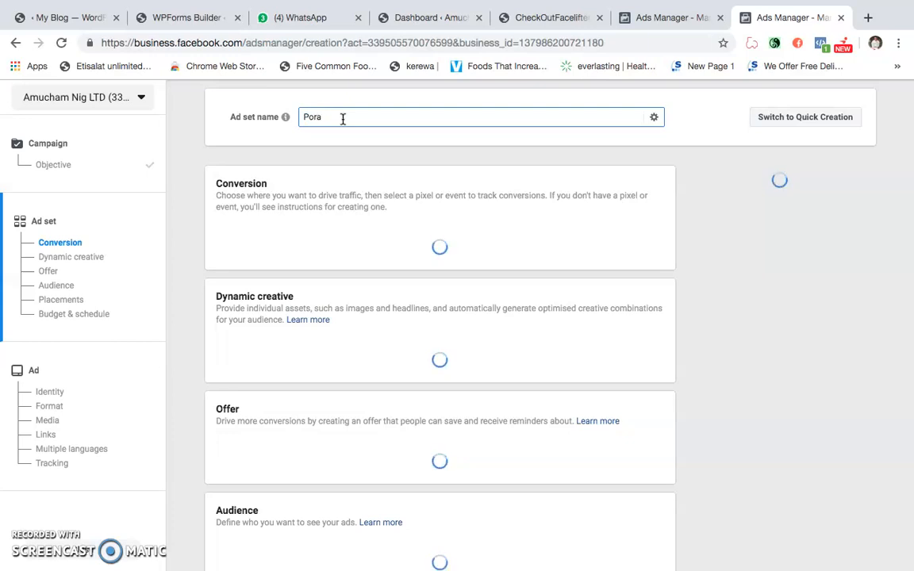
key("BackSpace")
key("BackSpace")
type("rtable C")
type("ym")
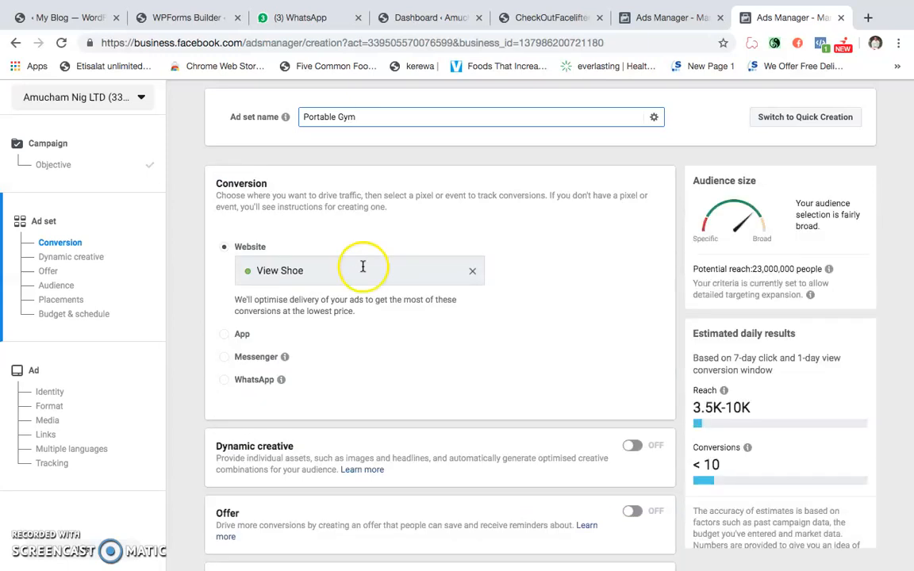
- Replace the website's View Shoe conversion event with Purchase Gym
left_click(471, 270)
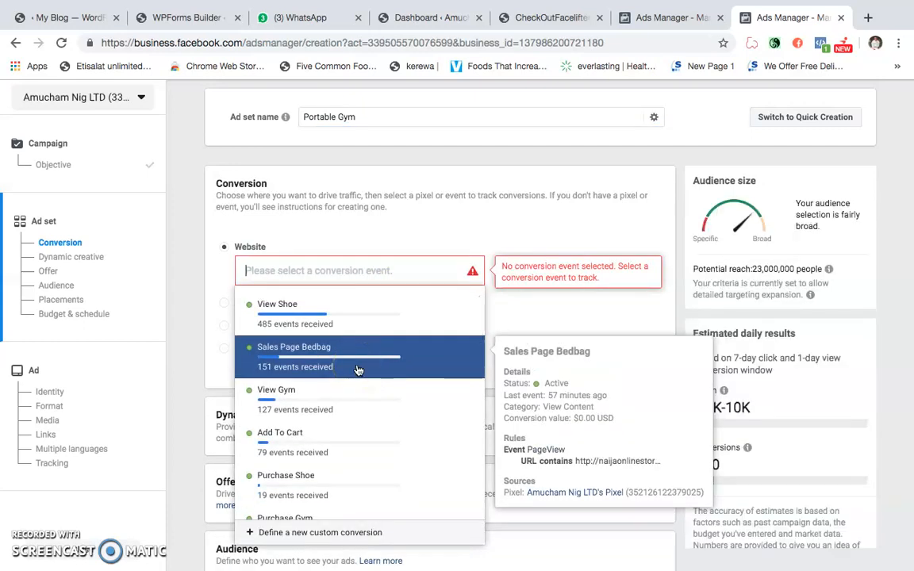
scroll(358, 371, "down", 1)
scroll(361, 428, "down", 3)
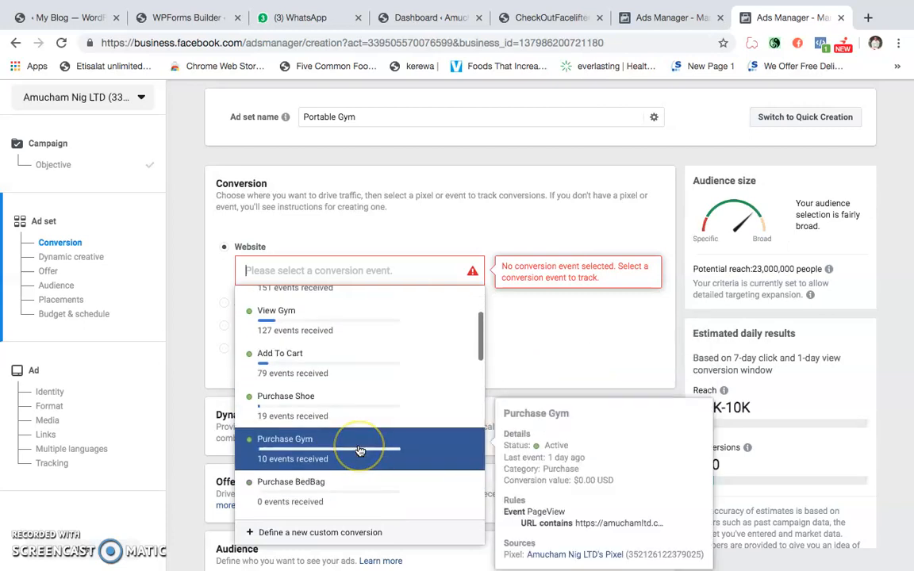
left_click(358, 450)
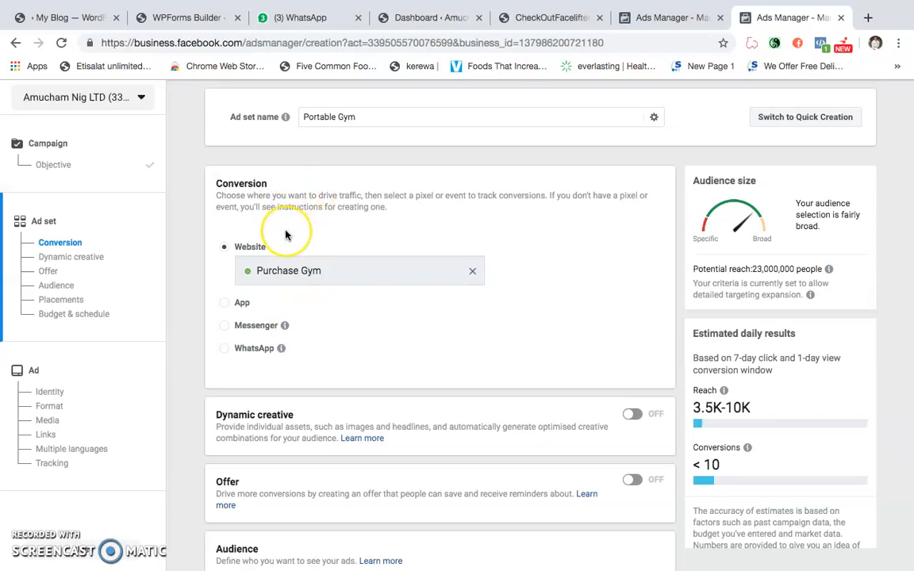
left_click(292, 271)
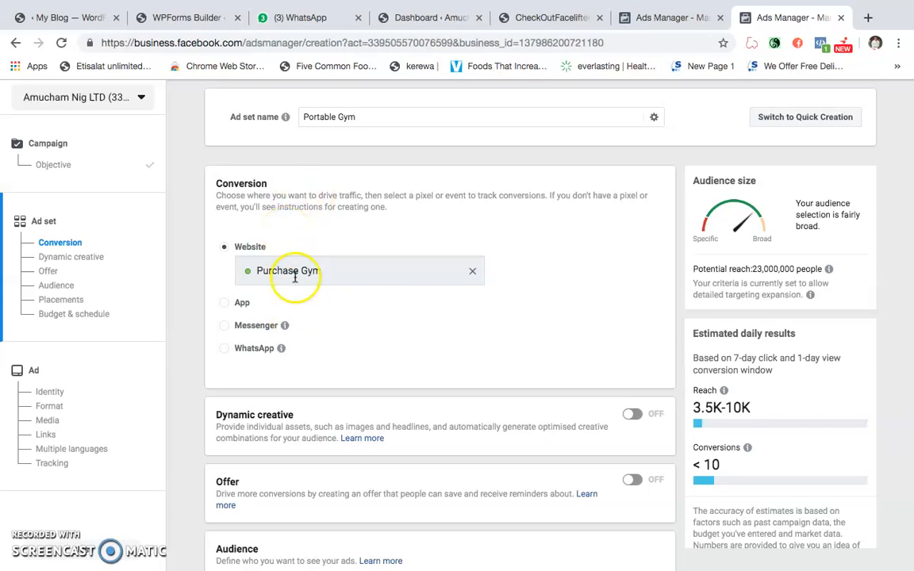
left_click(358, 271)
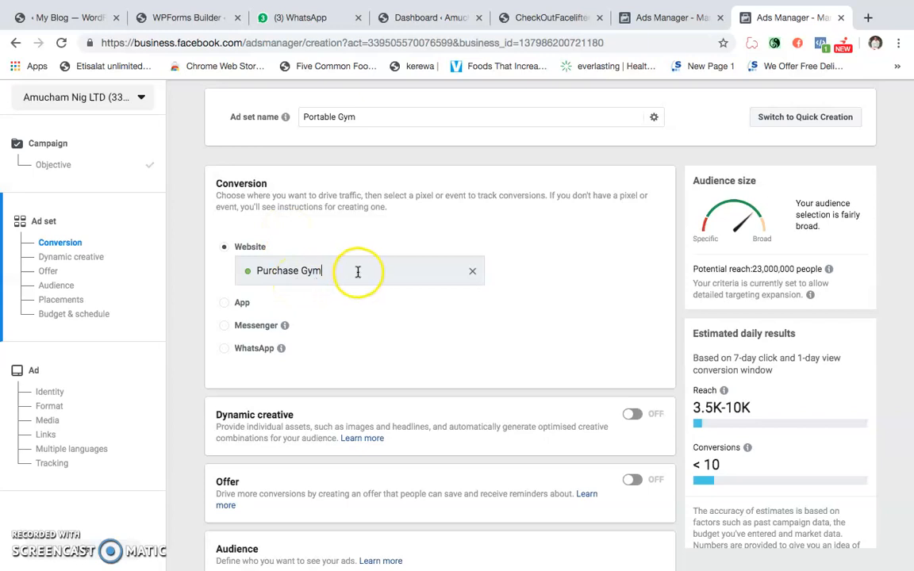
- Set the audience's location targeting to People who live in this location
scroll(357, 271, "down", 2)
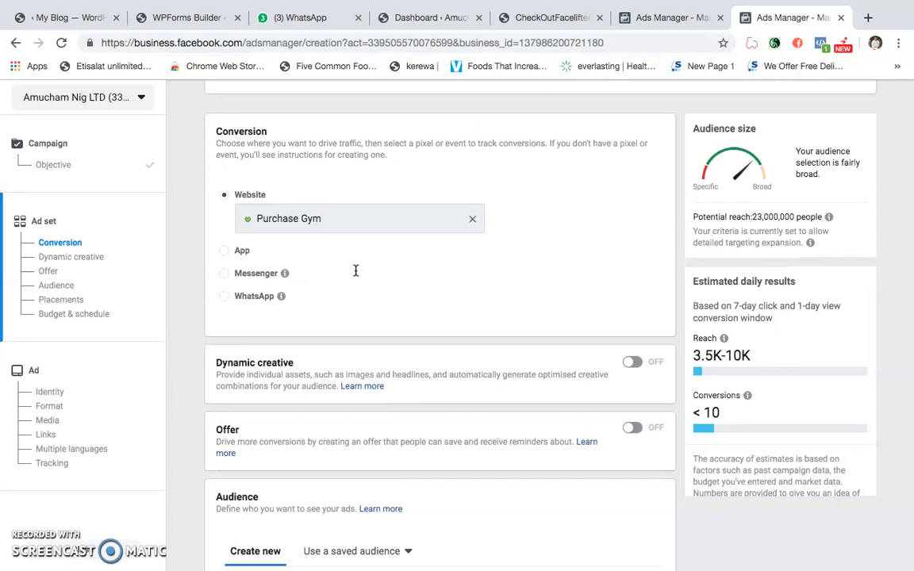
scroll(356, 270, "down", 5)
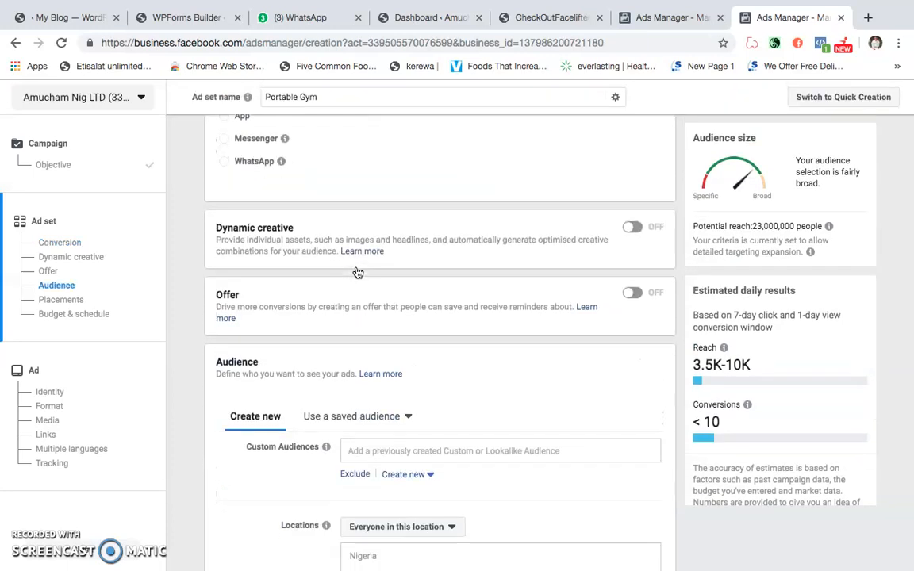
scroll(358, 272, "up", 2)
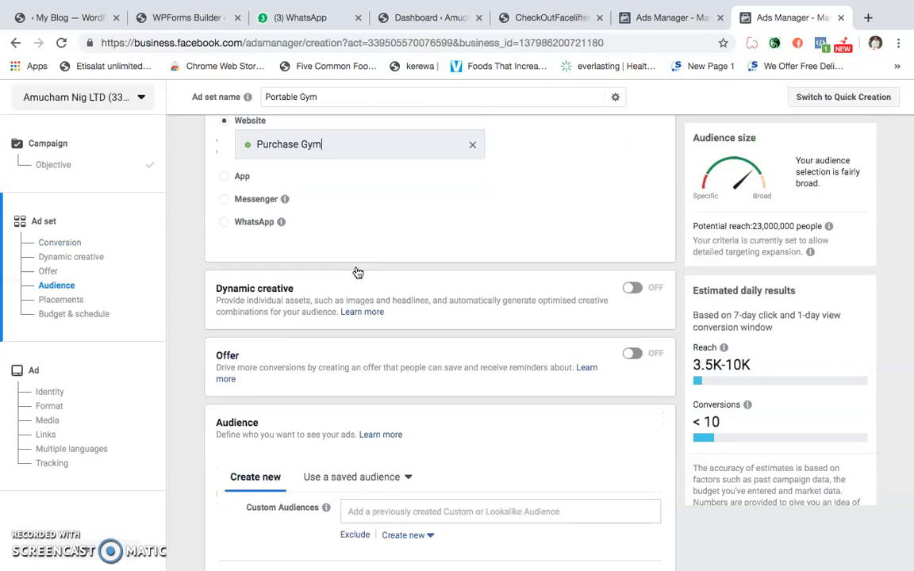
scroll(358, 273, "down", 3)
scroll(358, 272, "up", 3)
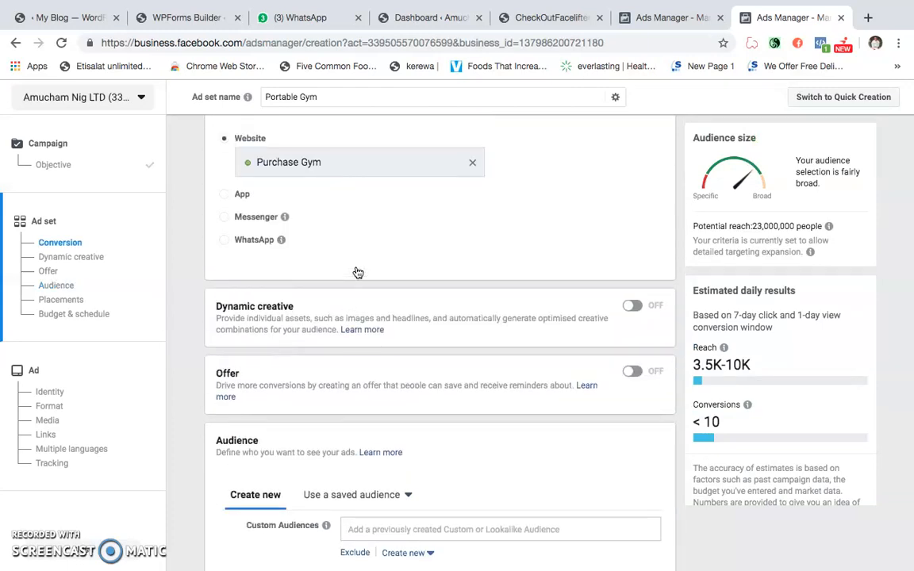
scroll(358, 272, "down", 9)
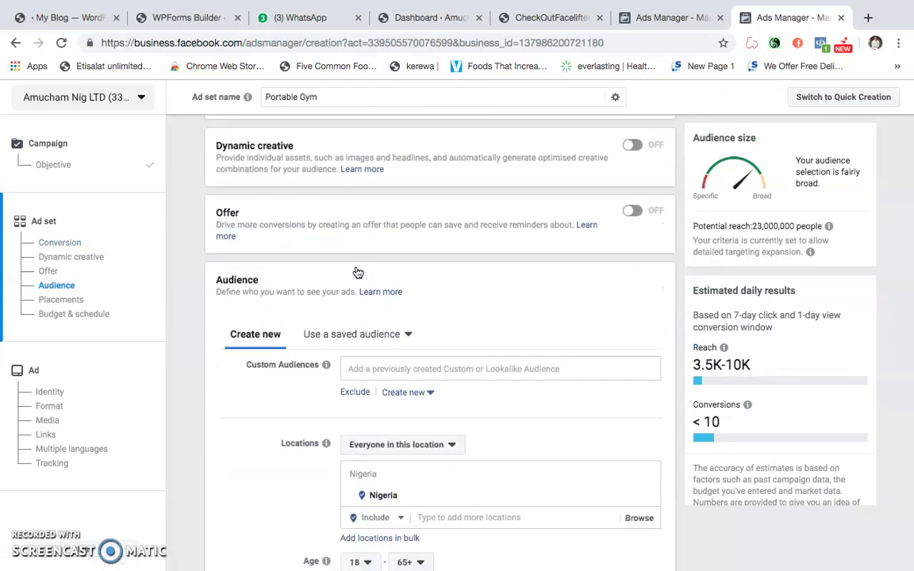
scroll(358, 273, "down", 1)
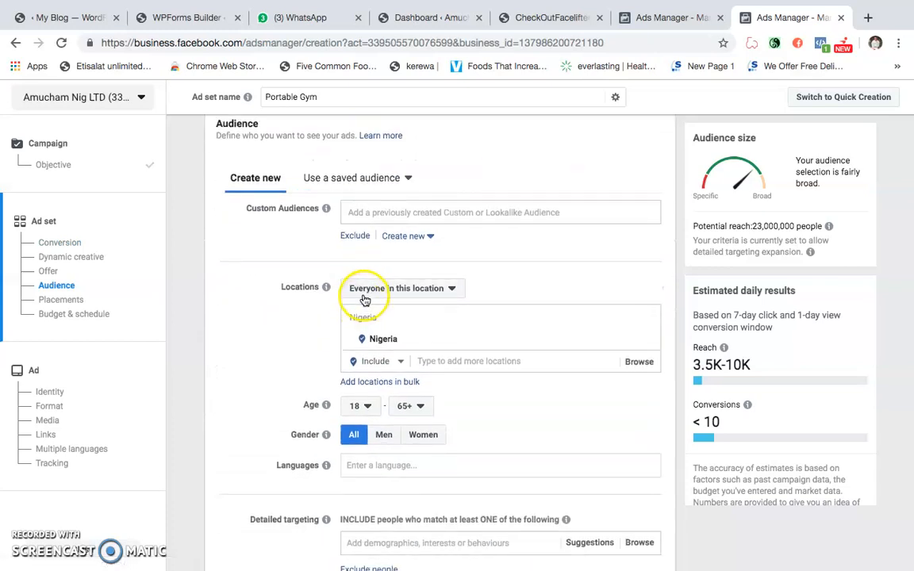
left_click(365, 294)
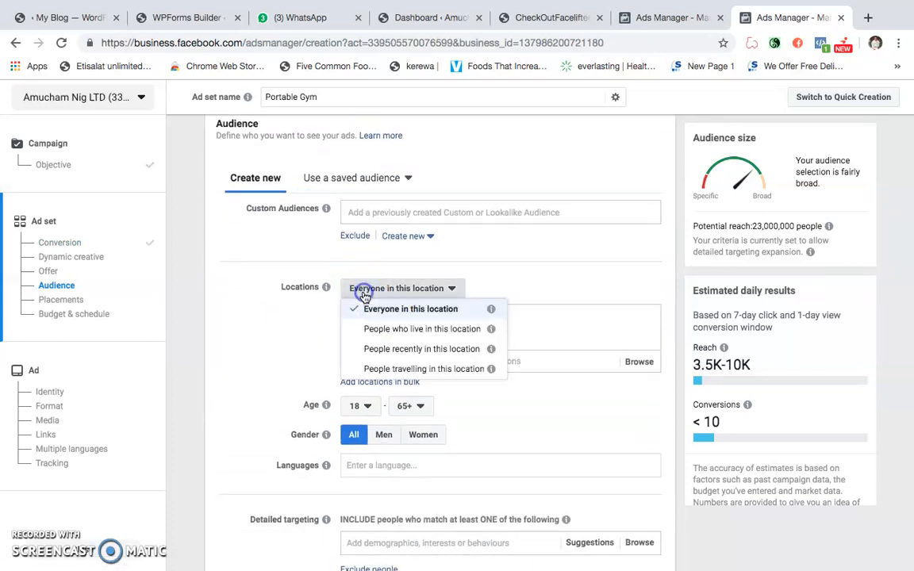
left_click(393, 328)
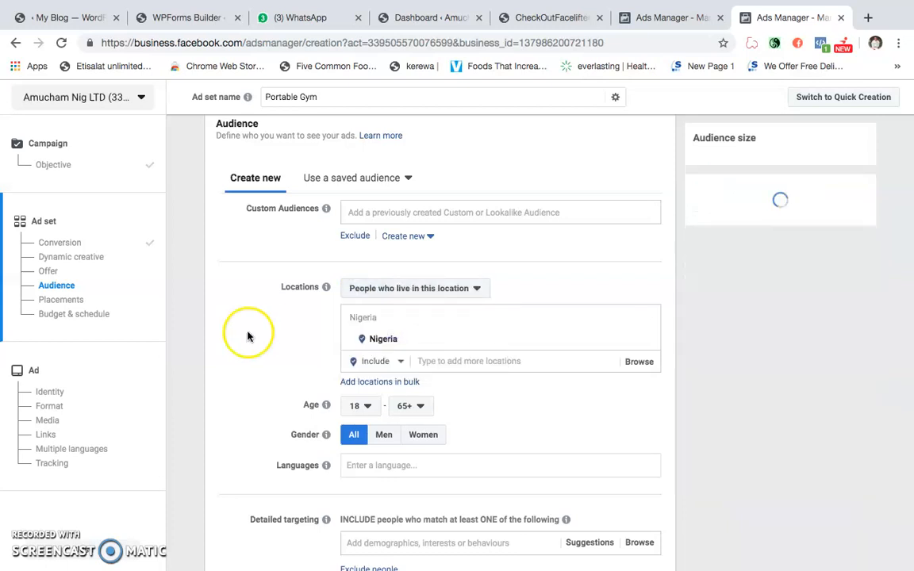
left_click(374, 288)
left_click(240, 343)
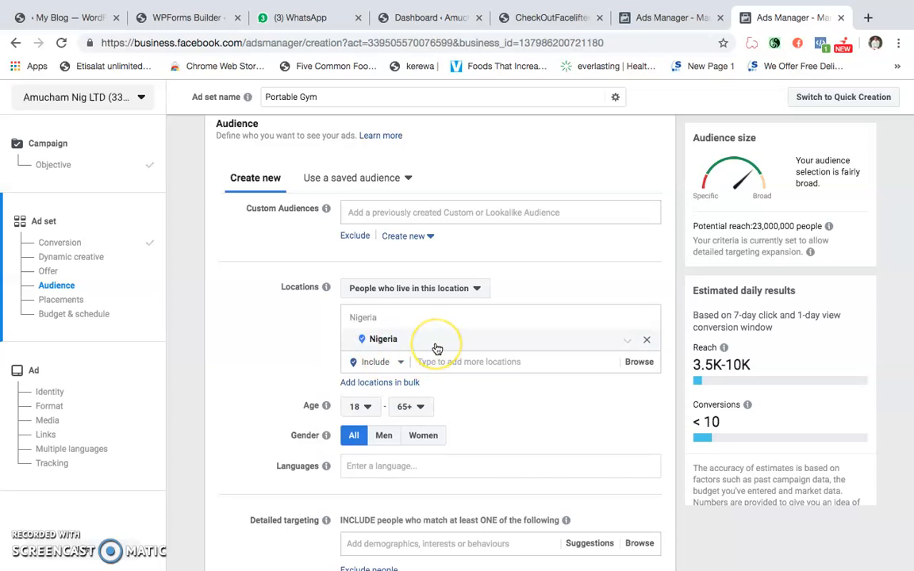
- Replace Nigeria in the audience locations with Lagos, Lagos State and Abuja, Federal Capital Territory
left_click(647, 339)
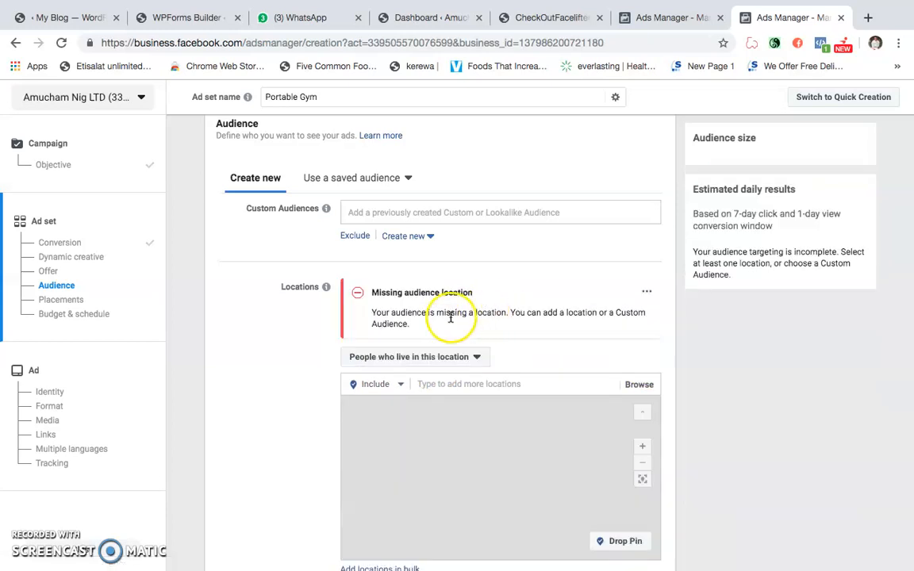
left_click(446, 384)
type("La")
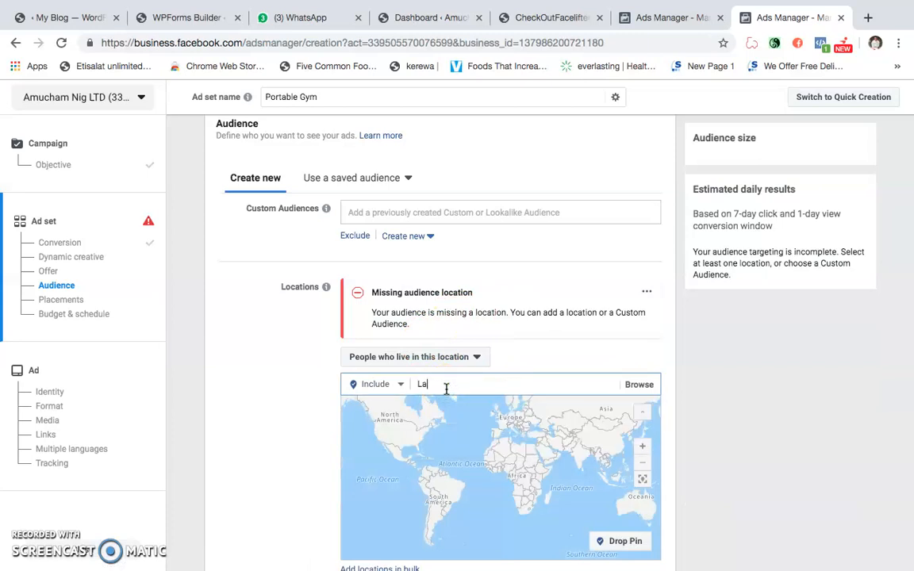
type("gos")
left_click(436, 405)
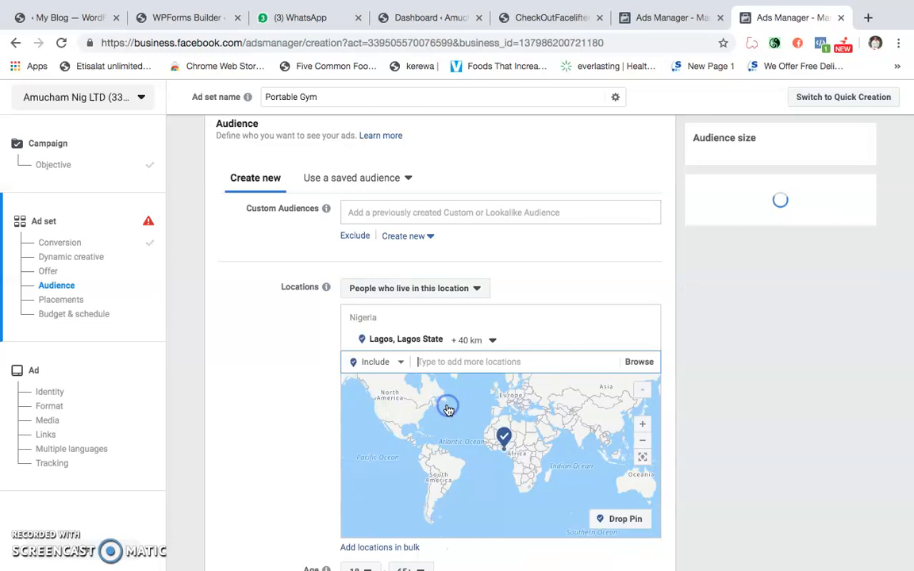
type("Abuja")
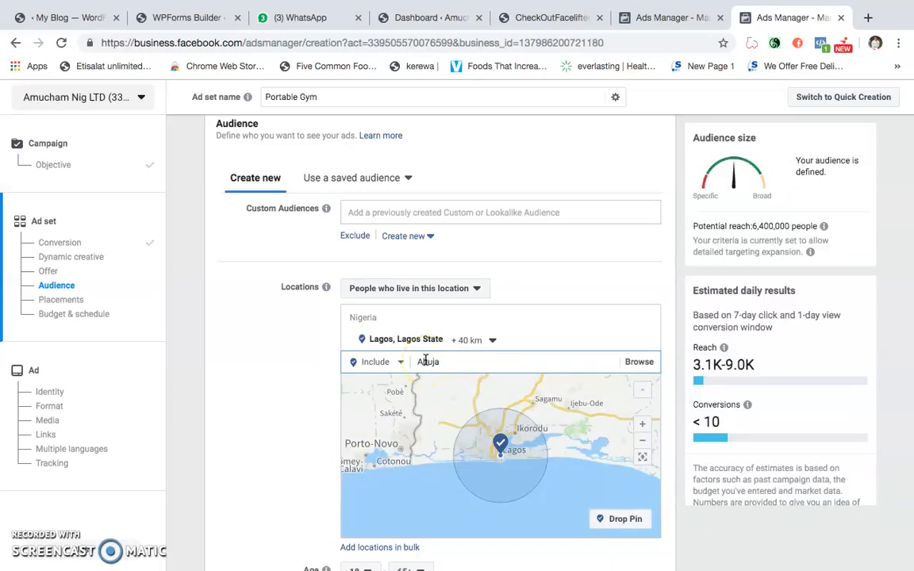
left_click(435, 381)
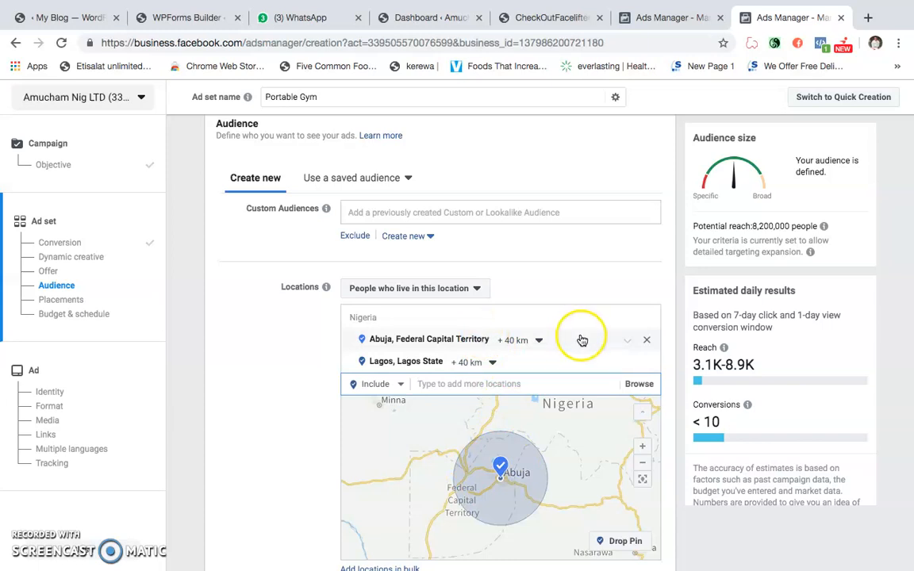
- Extend the radius around the Abuja location to 80 km
left_click(539, 342)
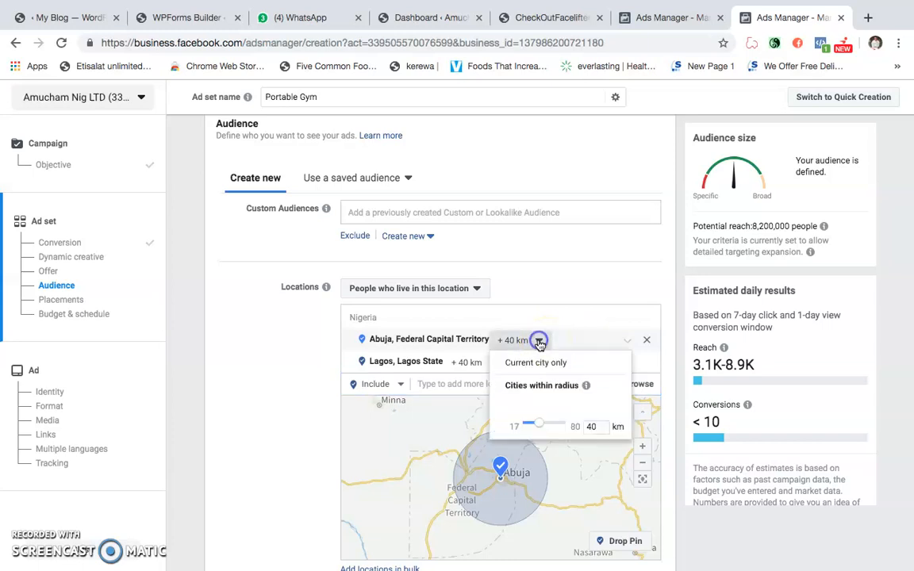
left_click(539, 427)
left_click_drag(539, 427, 578, 422)
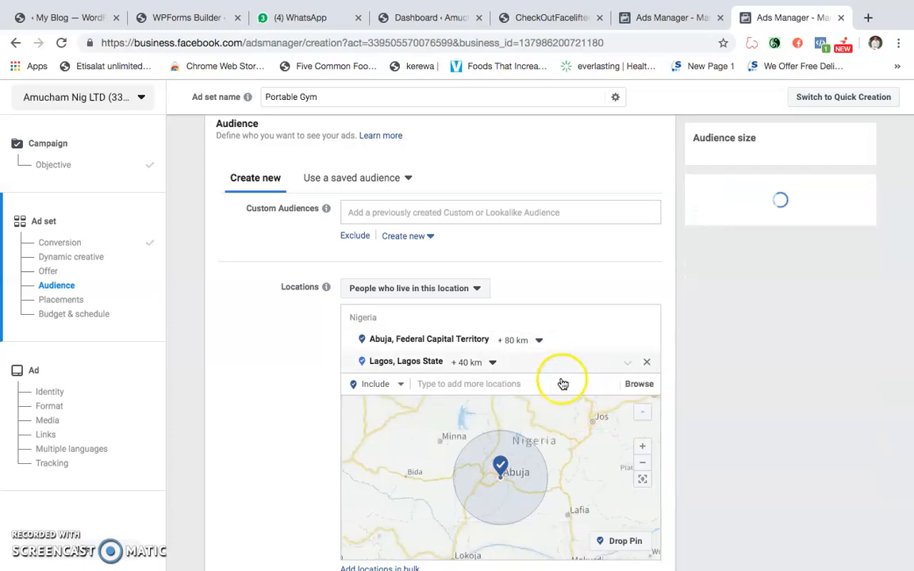
scroll(469, 433, "down", 2)
scroll(479, 439, "up", 2)
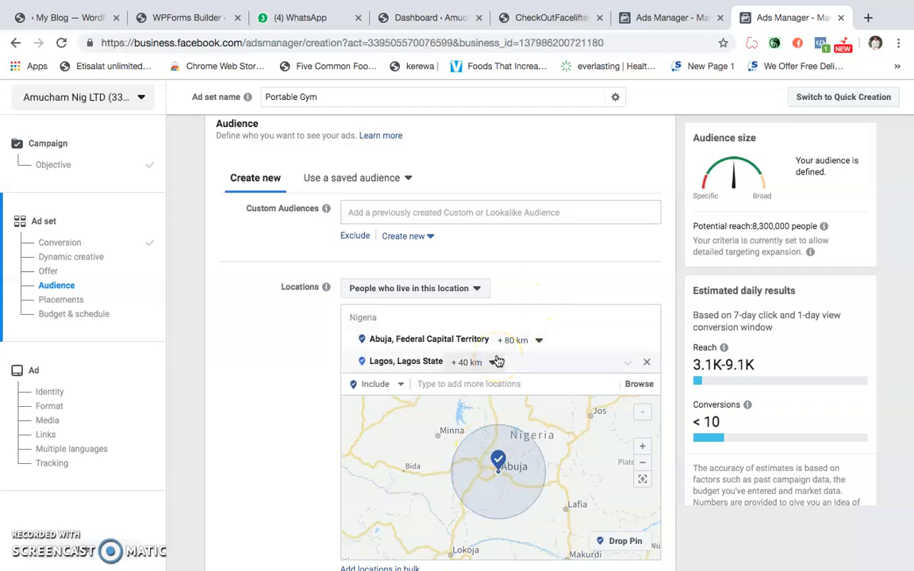
- Remove Abuja and Lagos from the audience locations and make the location entry ready for a new place
left_click(445, 362)
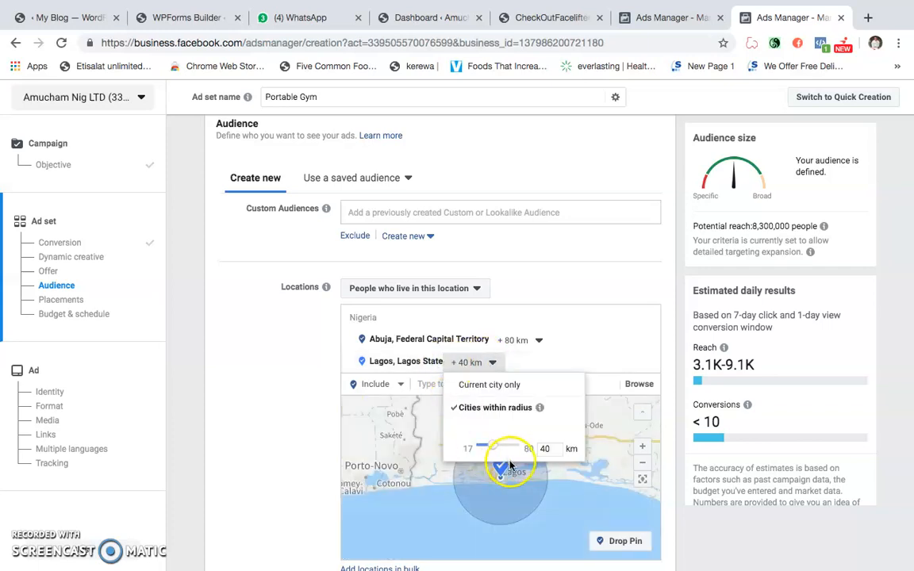
left_click(646, 339)
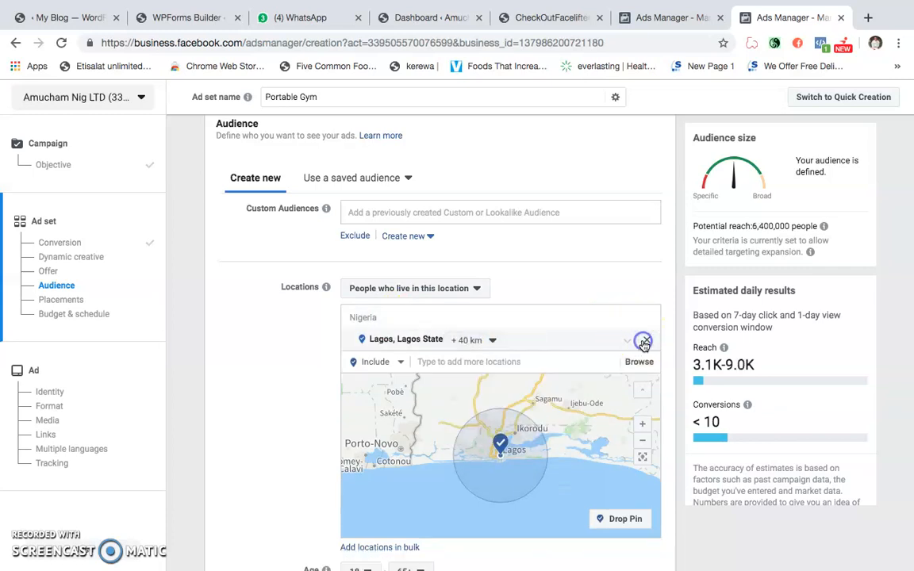
left_click(646, 340)
left_click(445, 387)
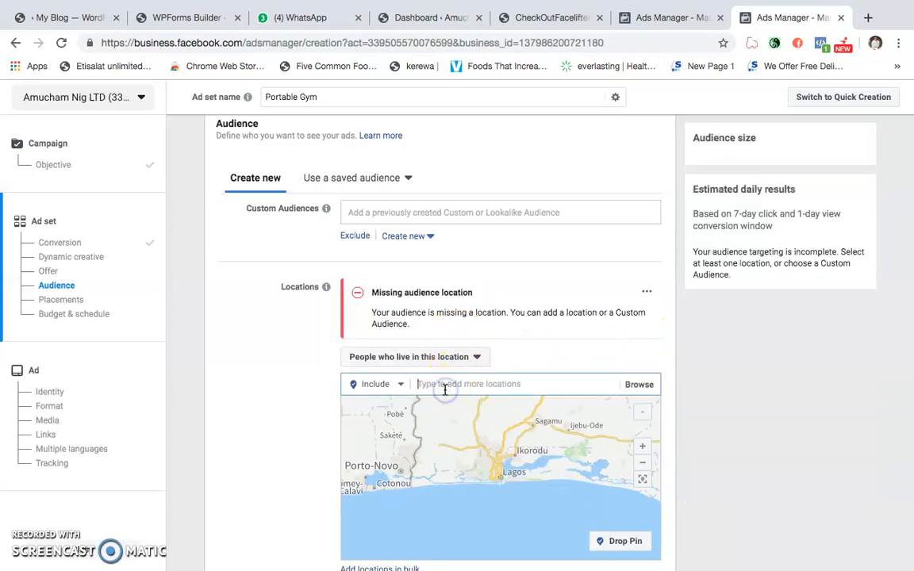
- Add the country Nigeria as the included location for the audience
type("Nigeria")
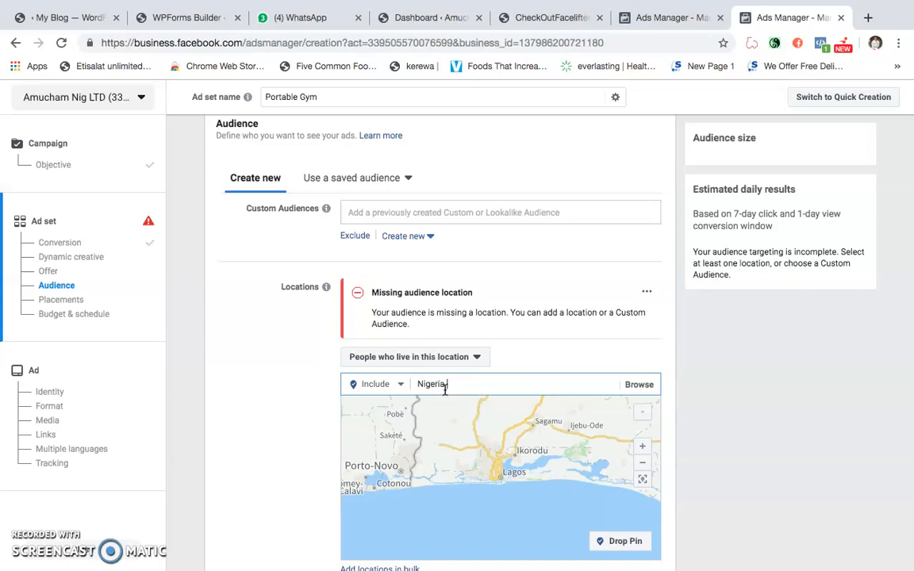
left_click(276, 384)
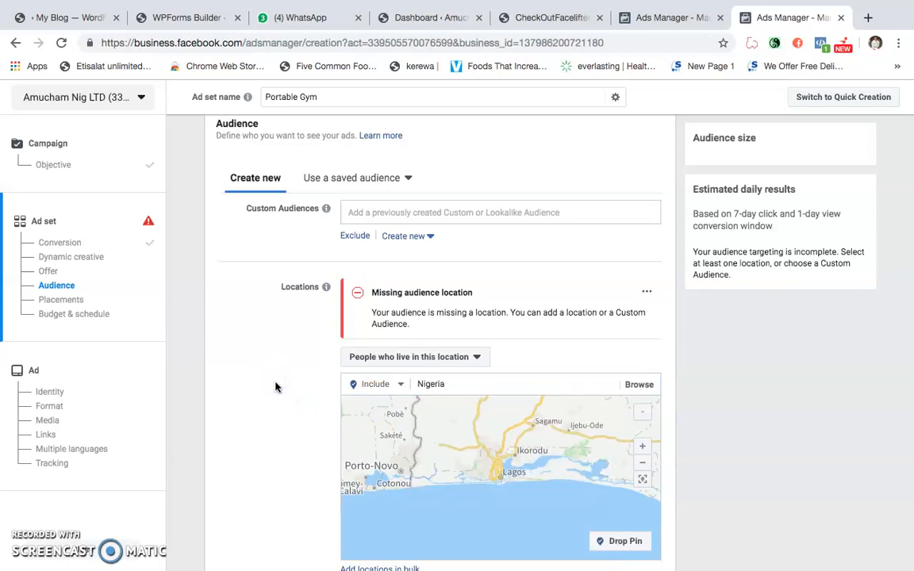
scroll(278, 384, "down", 2)
left_click(461, 295)
key("BackSpace")
key("BackSpace")
key("BackSpace")
key("BackSpace")
key("BackSpace")
key("BackSpace")
key("BackSpace")
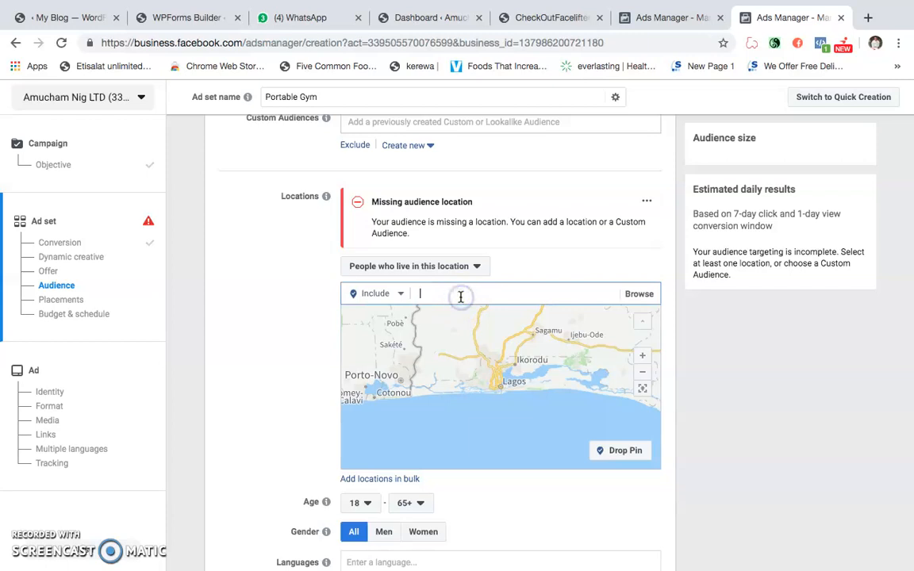
type("Nigeria")
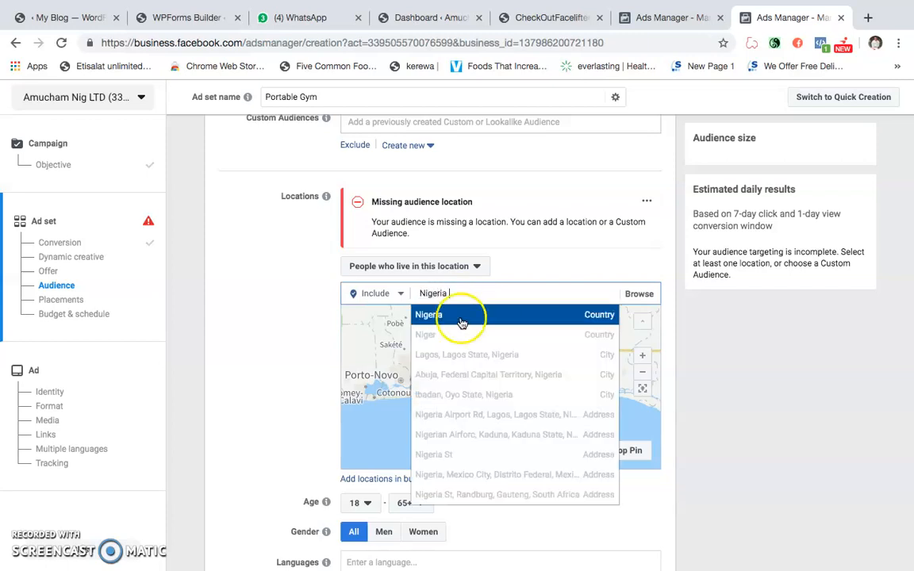
left_click(465, 318)
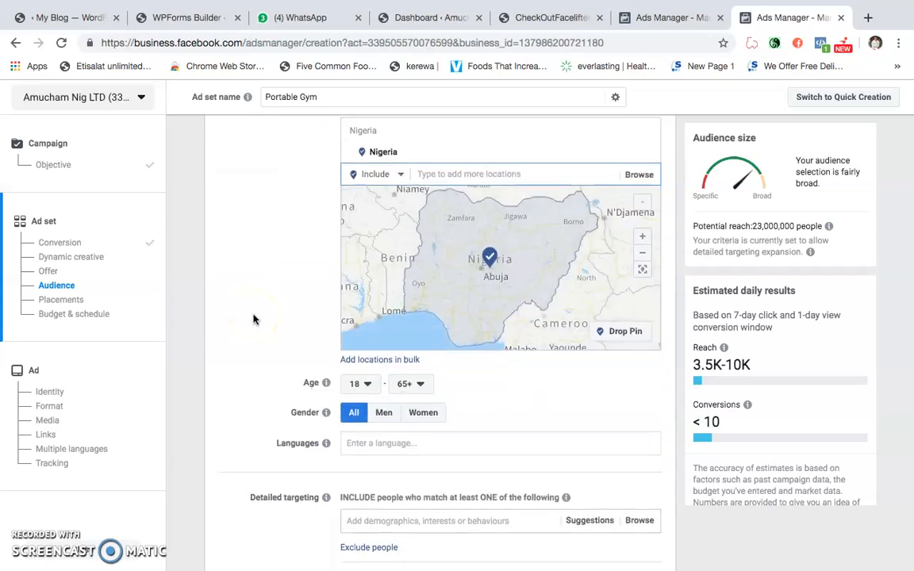
- Set the audience's minimum age to 25
scroll(254, 319, "down", 1)
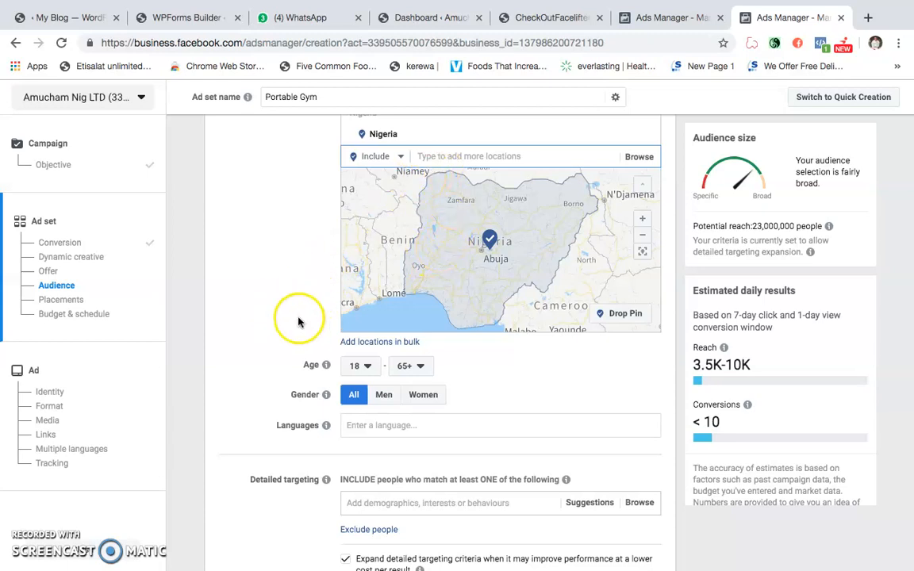
scroll(317, 309, "down", 2)
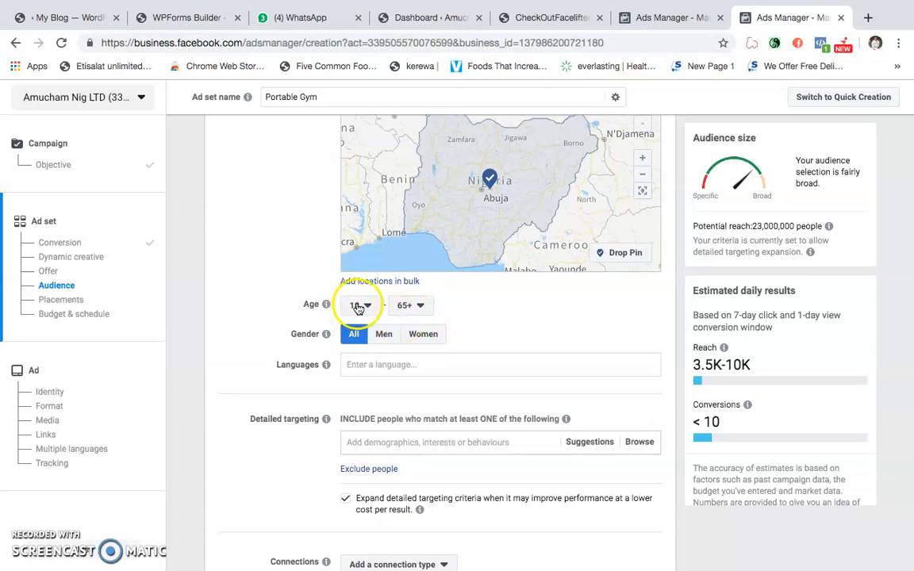
left_click(356, 305)
scroll(361, 397, "down", 3)
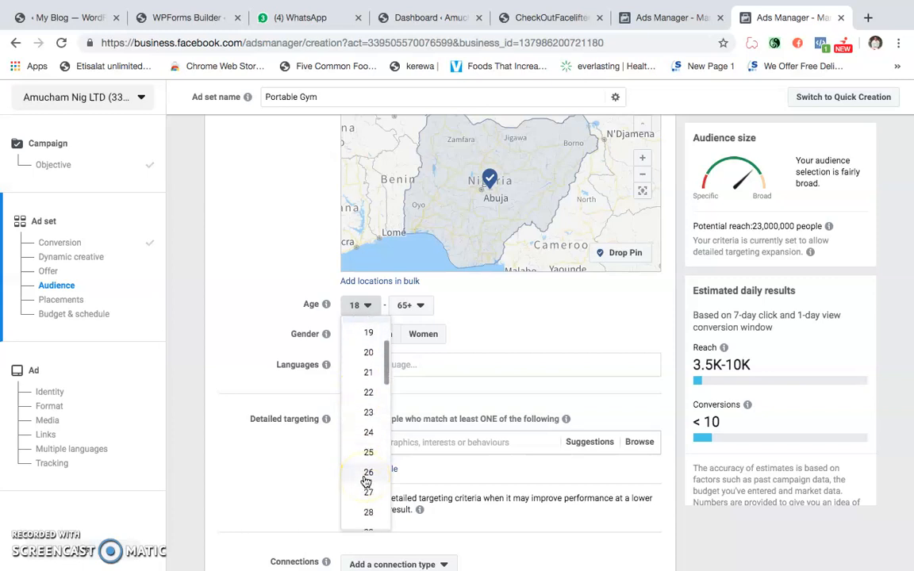
left_click(371, 451)
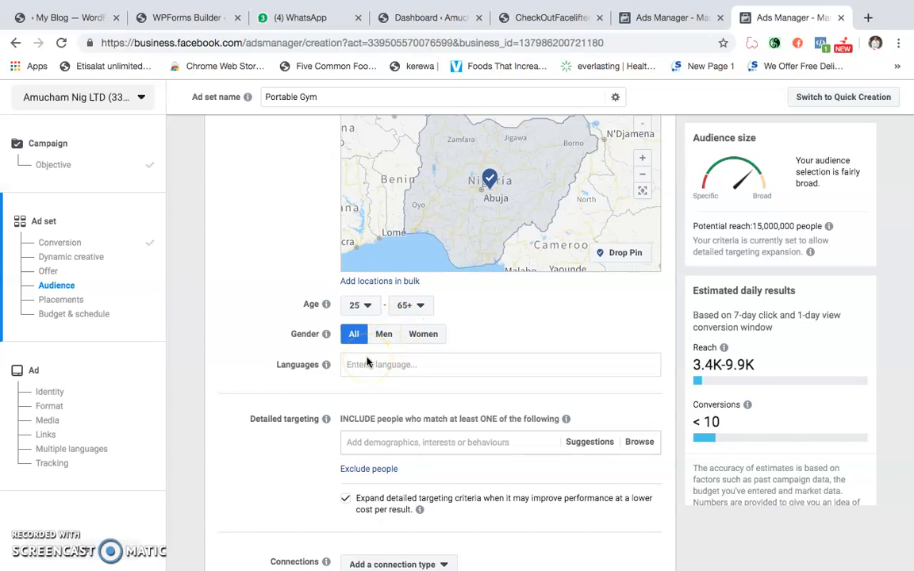
left_click(356, 367)
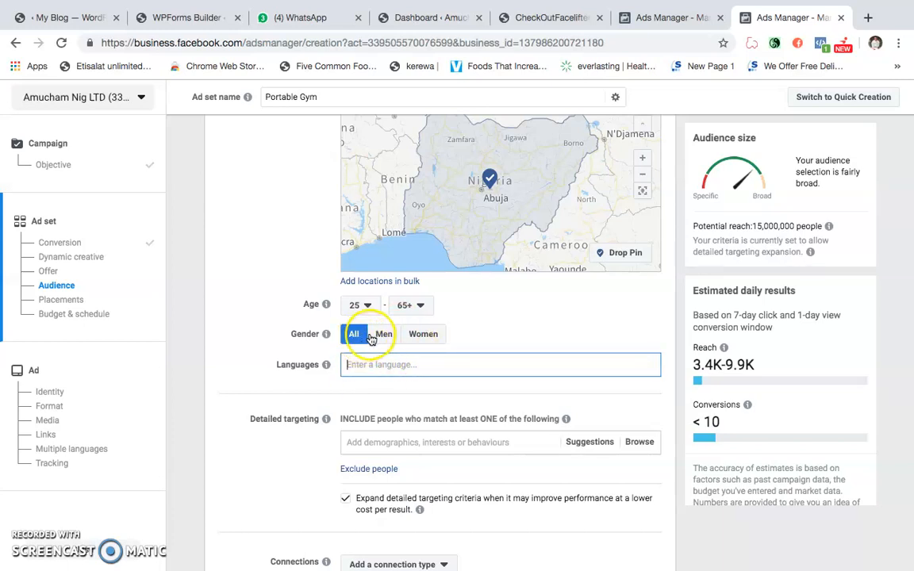
left_click(417, 309)
left_click(484, 307)
- Add English (All) to the audience's languages
scroll(457, 302, "down", 3)
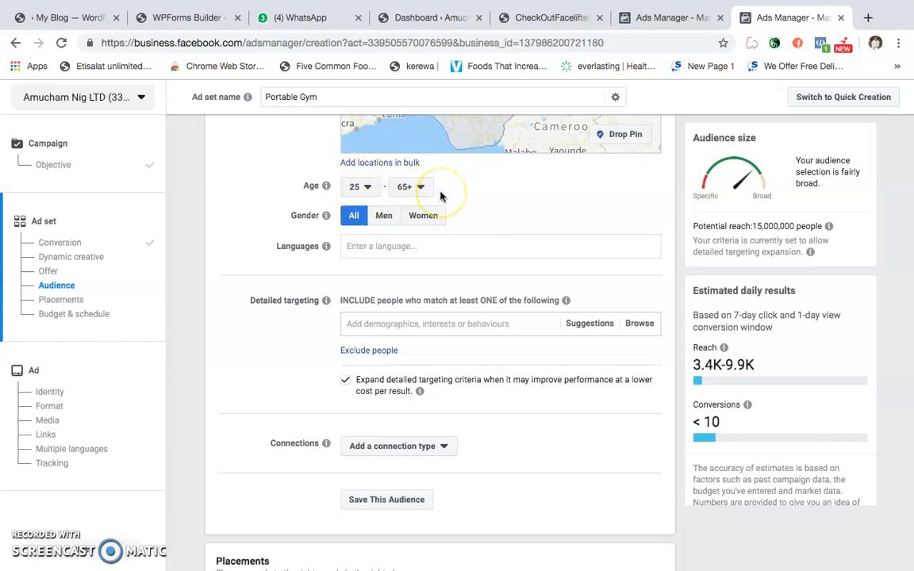
left_click(351, 246)
type("english")
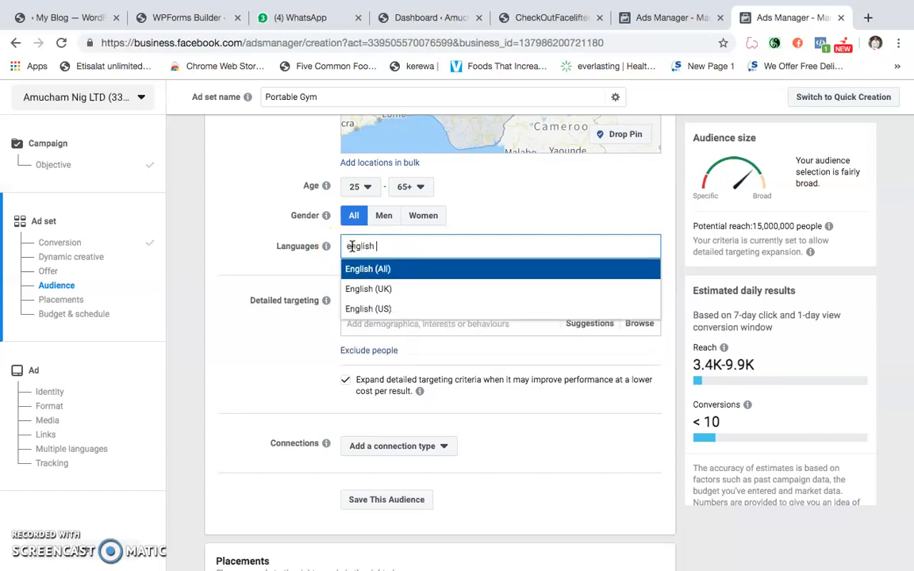
left_click(353, 271)
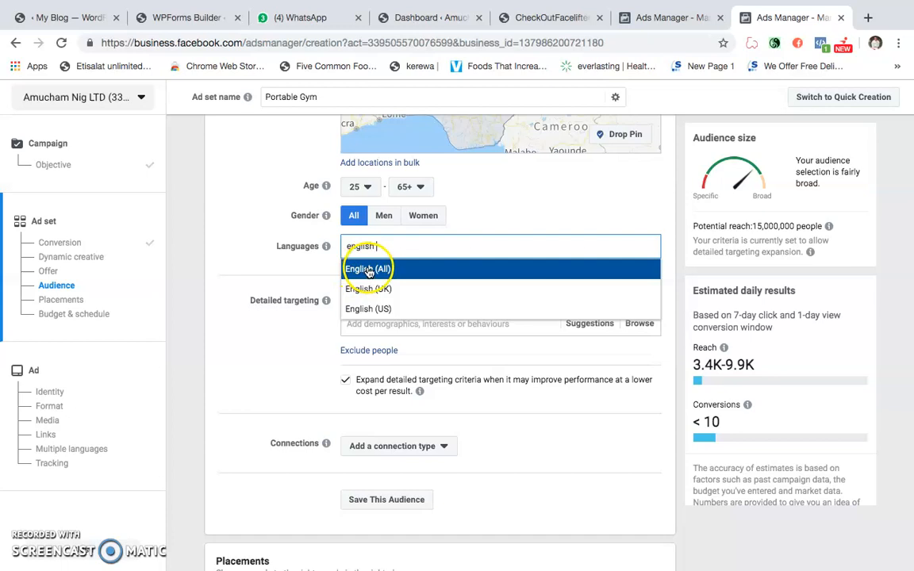
left_click(370, 270)
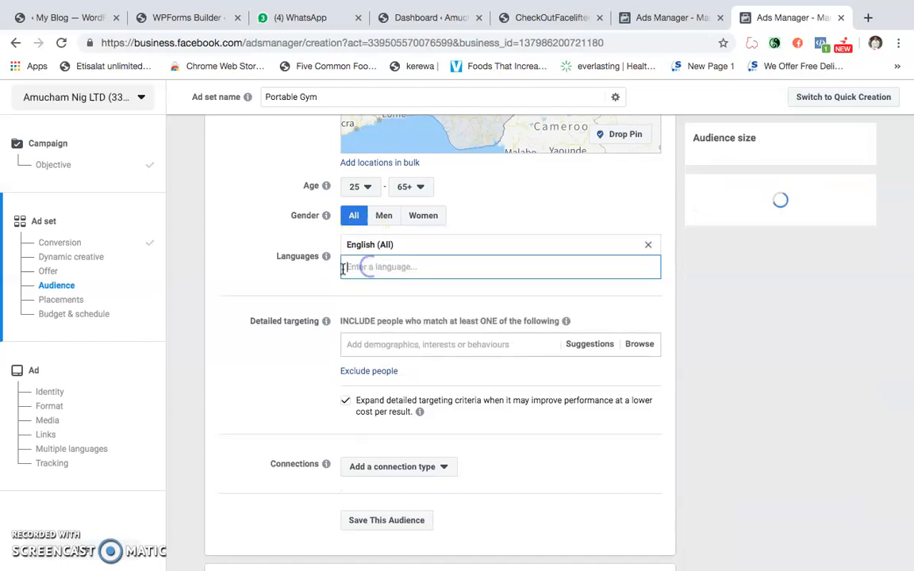
- Add the Engaged shoppers purchase behaviour to the detailed targeting and review its description
scroll(249, 298, "down", 2)
scroll(249, 298, "up", 1)
scroll(250, 297, "up", 1)
left_click(389, 314)
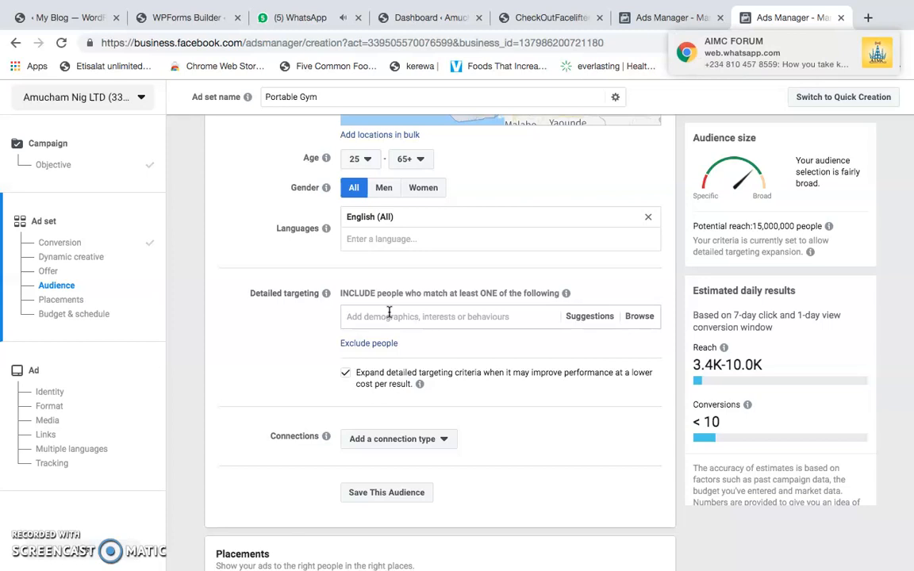
type("E")
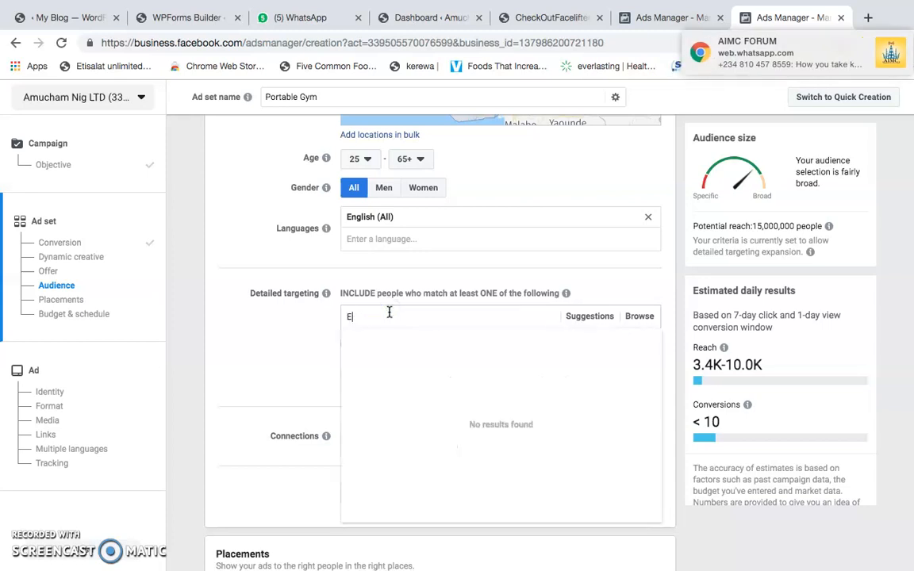
type("ngaged")
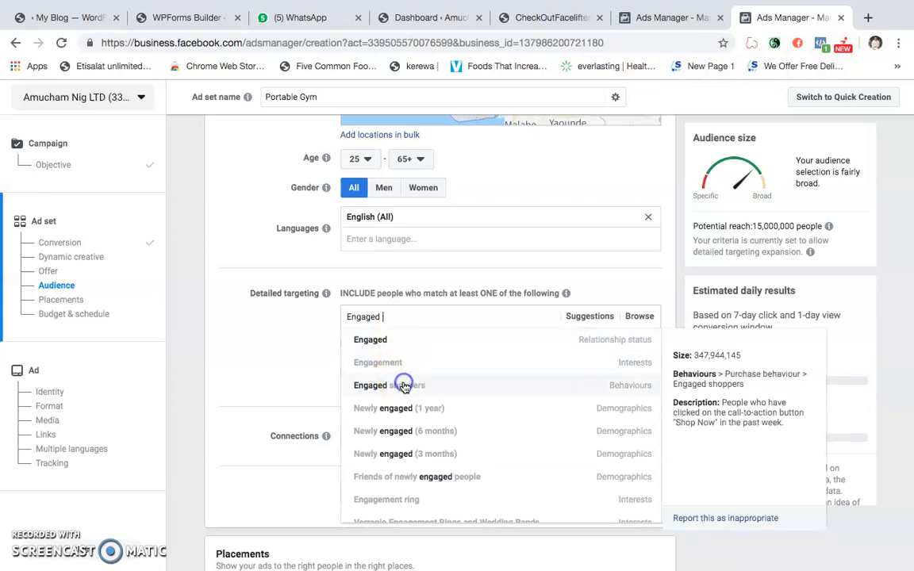
left_click(405, 386)
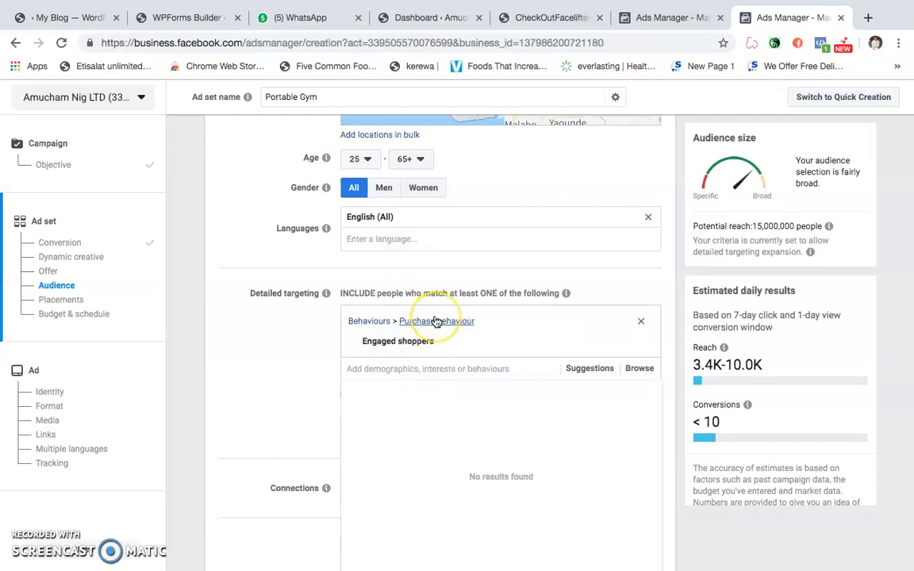
mouse_move(400, 340)
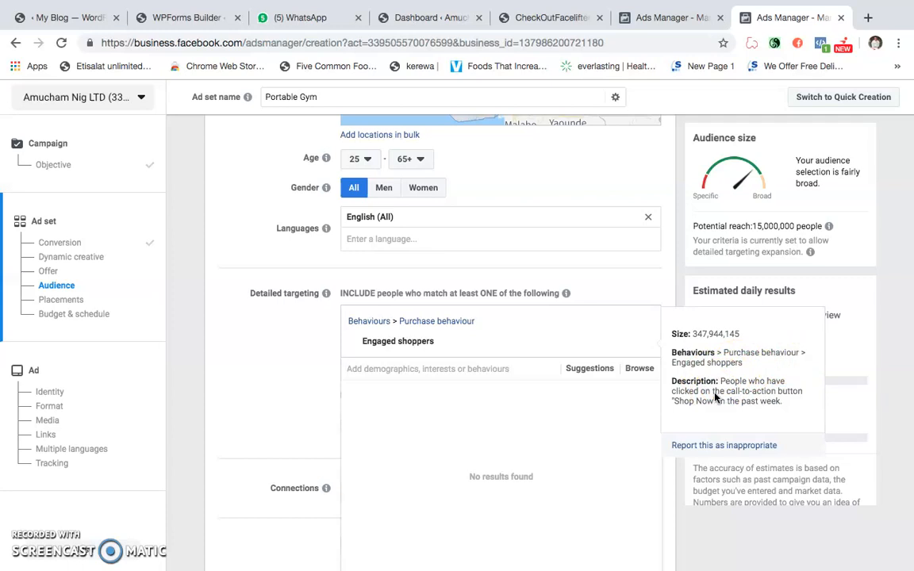
left_click(734, 403)
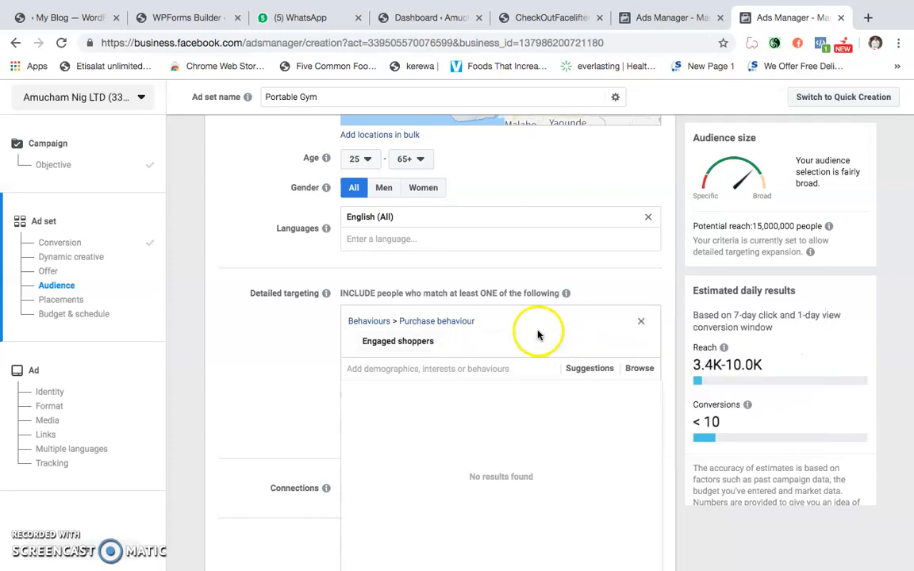
scroll(508, 332, "down", 1)
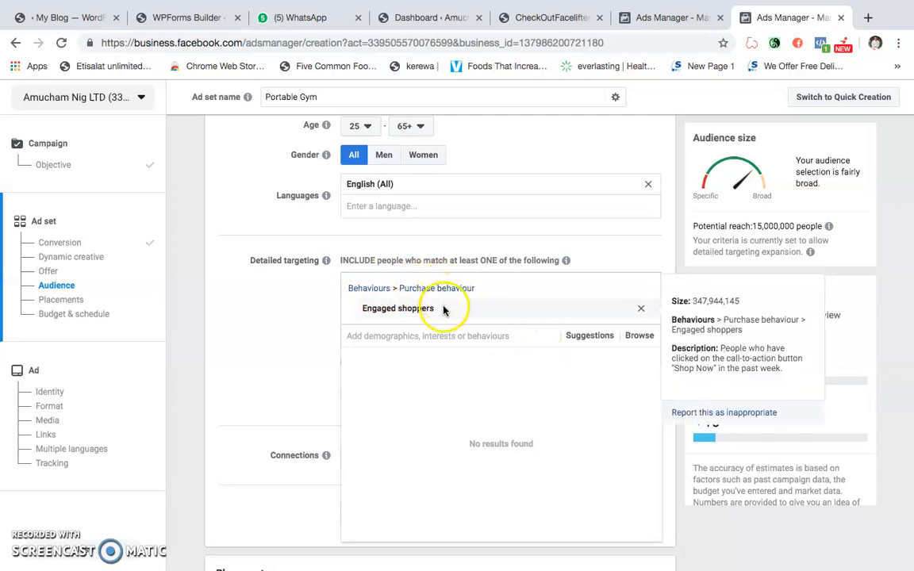
mouse_move(433, 311)
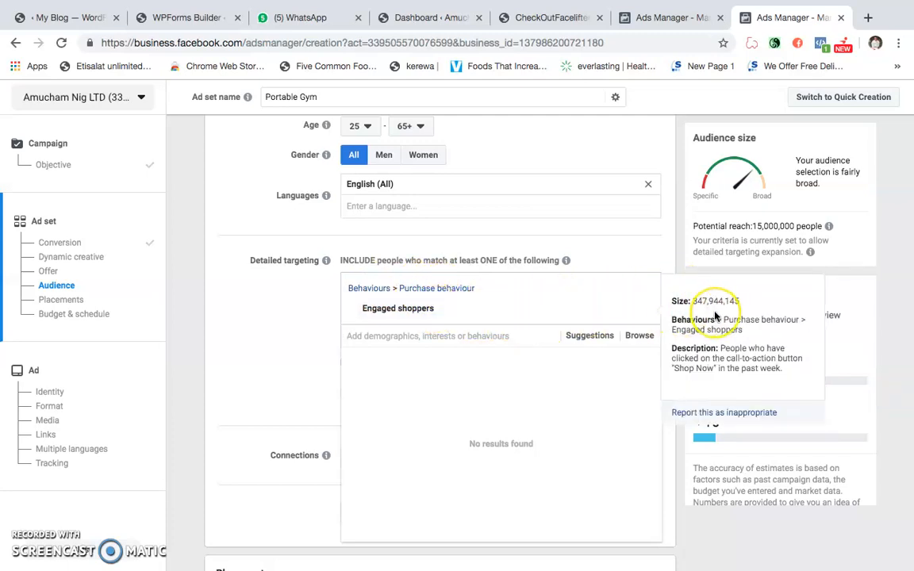
left_click(704, 314)
- Add the suggested Online shopping interest to the detailed targeting
scroll(489, 306, "down", 1)
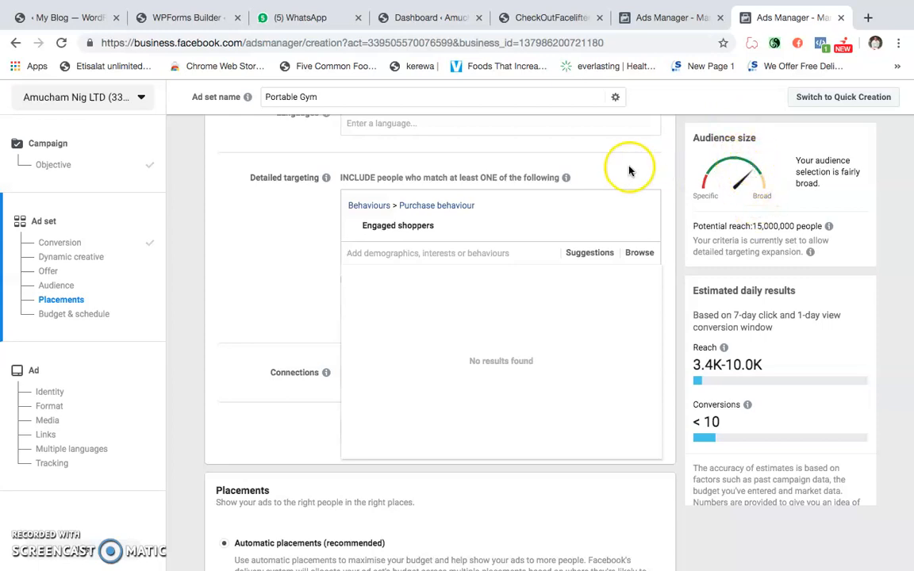
left_click(568, 252)
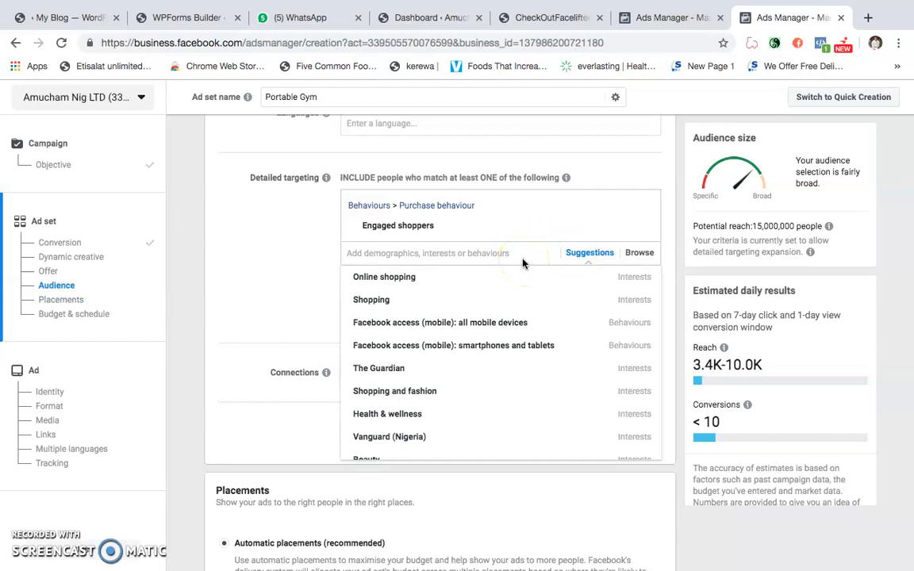
mouse_move(449, 281)
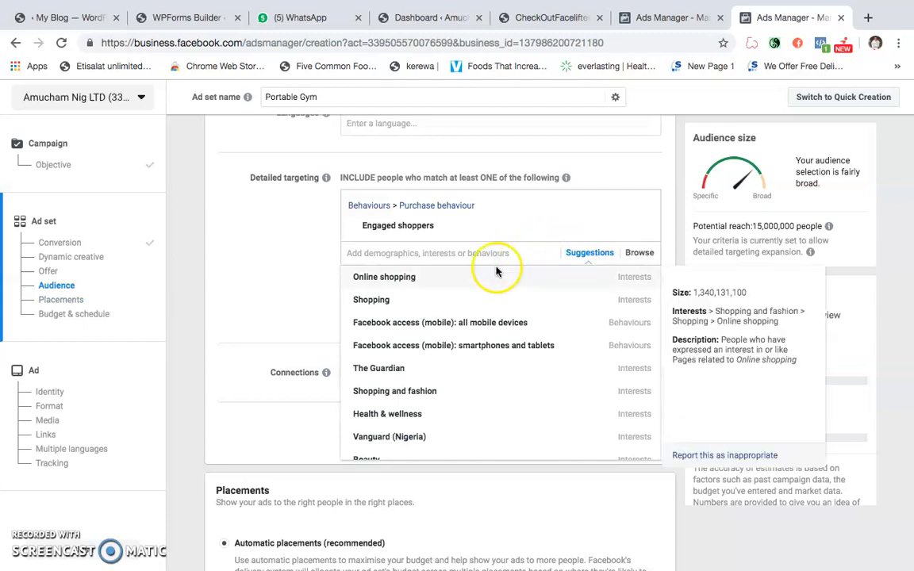
left_click(448, 290)
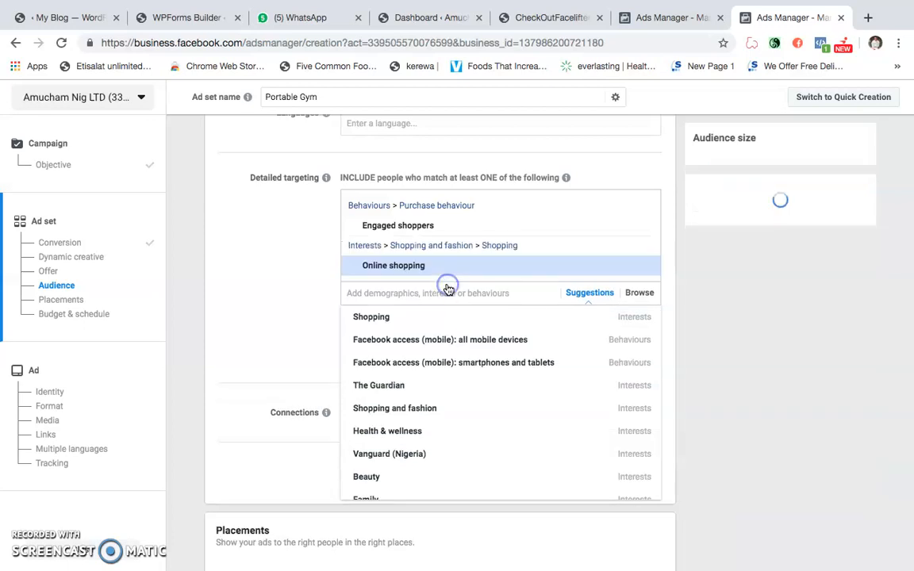
mouse_move(496, 270)
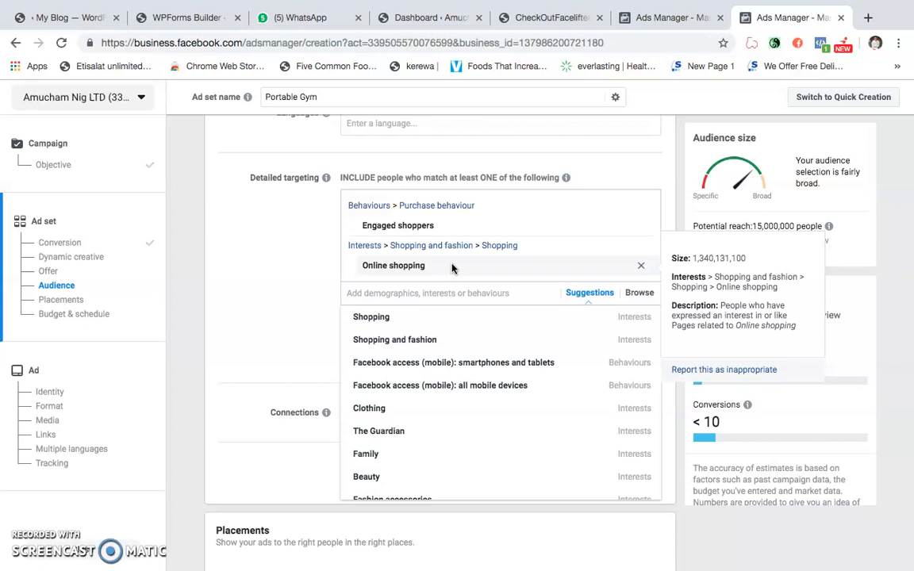
- Search the detailed targeting options for health and add the interest named health
left_click(414, 295)
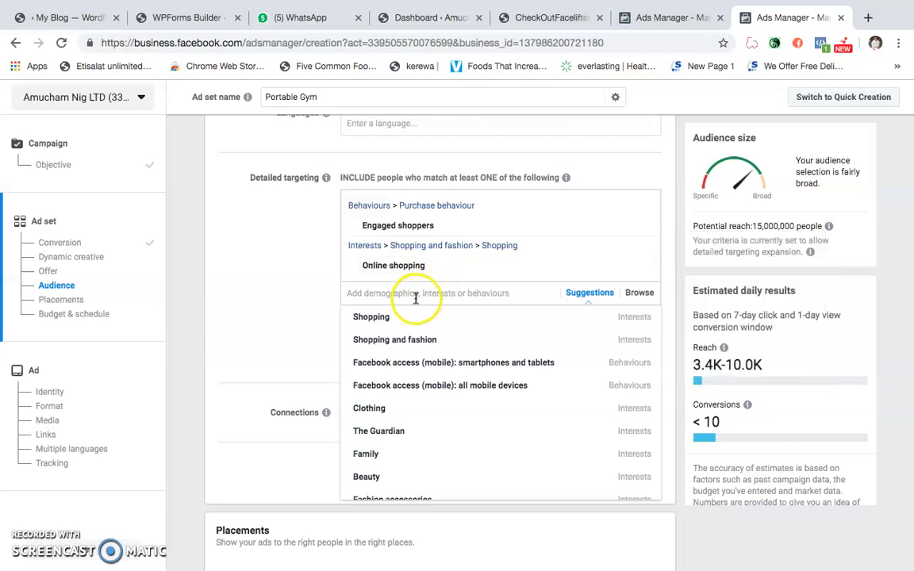
type("health")
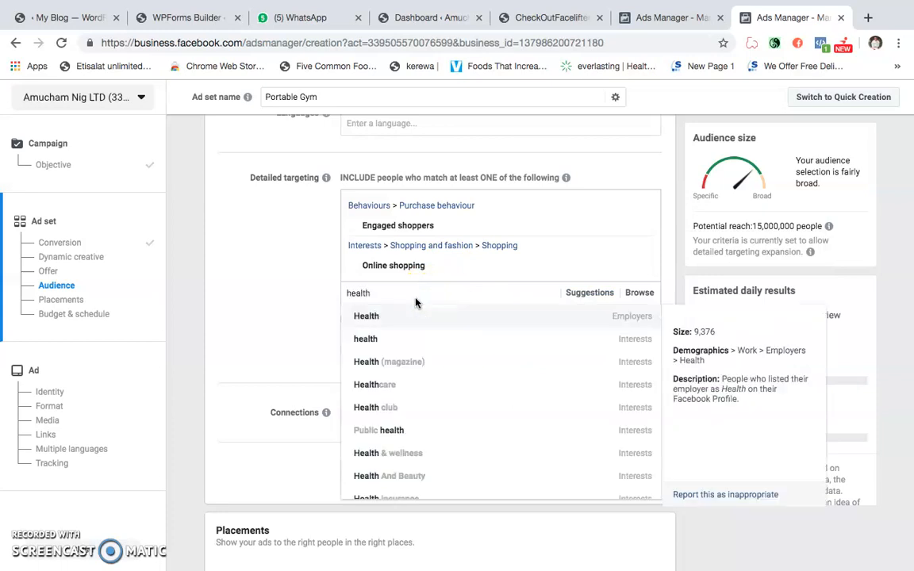
left_click(419, 343)
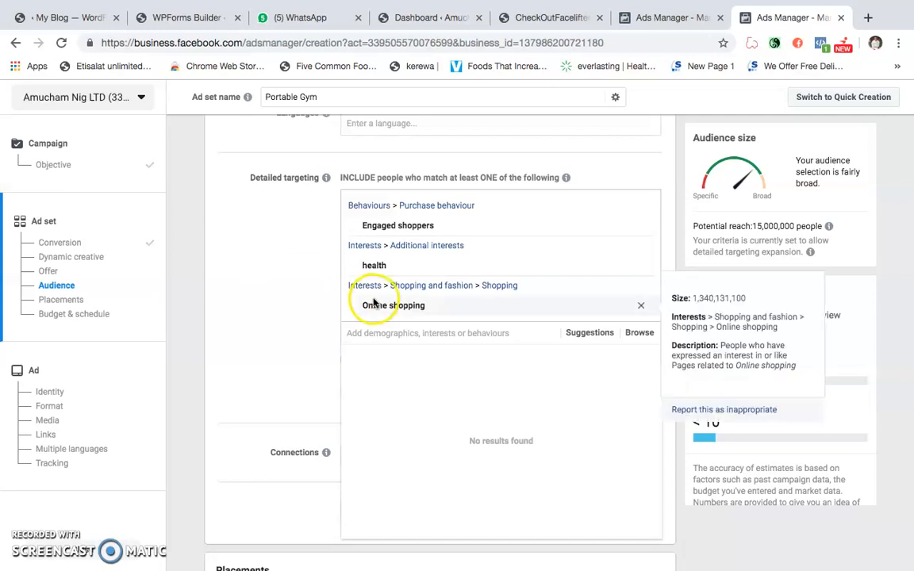
left_click(386, 270)
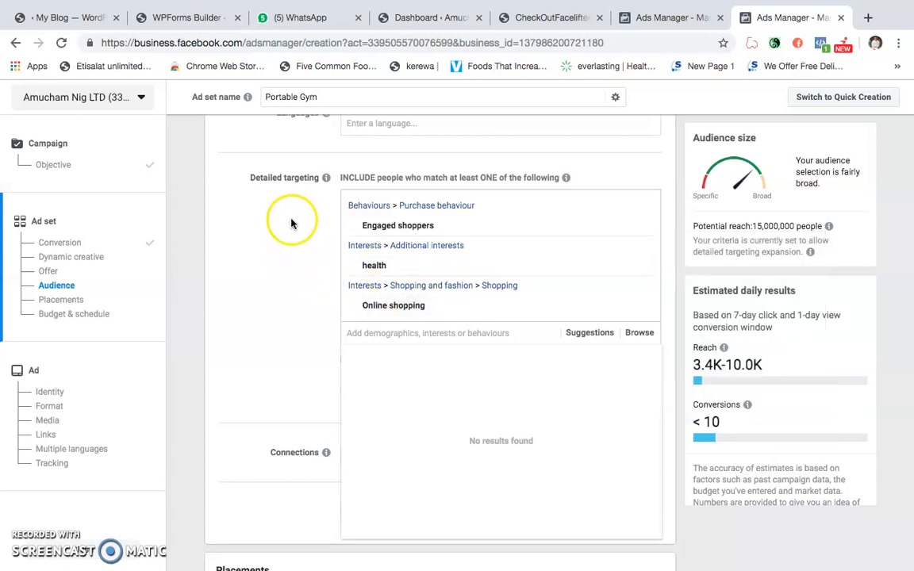
scroll(292, 224, "up", 1)
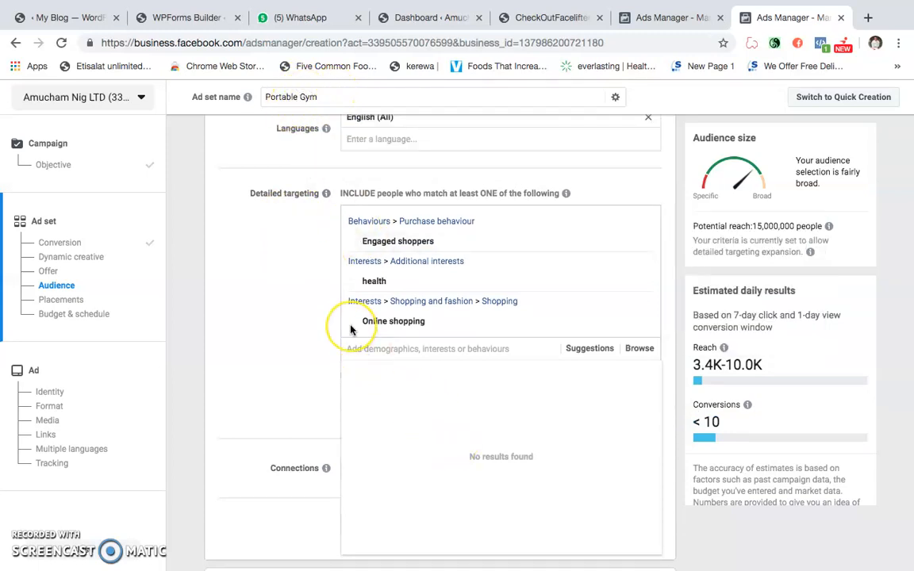
- Try searching the detailed targeting options for weight and clear the search text
left_click(277, 106)
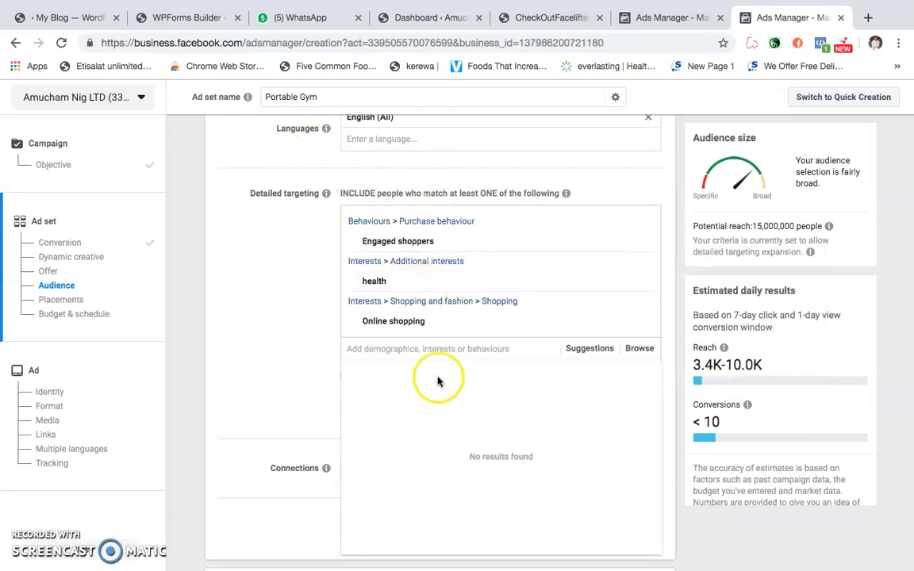
left_click(496, 347)
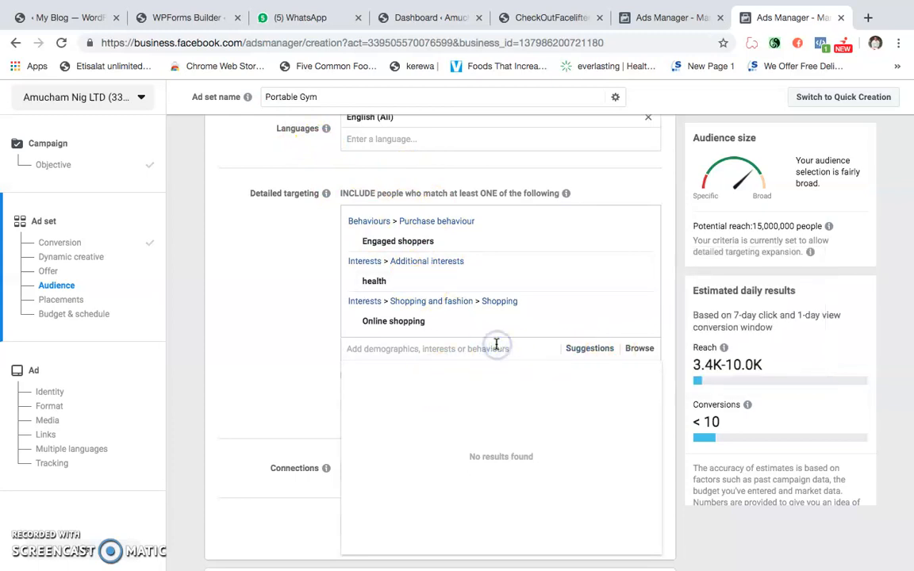
type("weight")
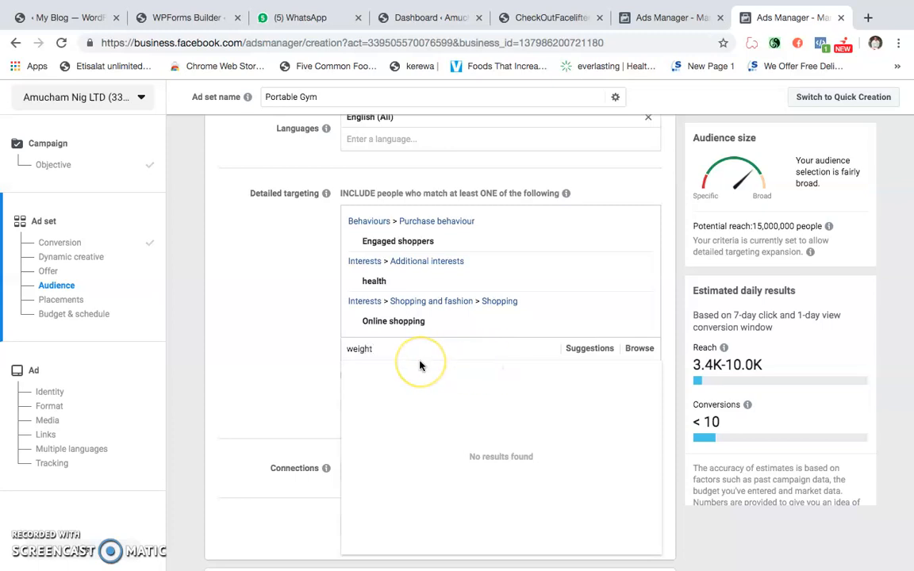
key("BackSpace")
key("BackSpace")
key("BackSpace")
key("BackSpace")
key("BackSpace")
key("BackSpace")
- Try searching the detailed targeting options for sliming and Slim, clearing each search term
key("BackSpace")
type("sliming")
key("BackSpace")
key("BackSpace")
key("BackSpace")
key("BackSpace")
key("BackSpace")
key("BackSpace")
key("BackSpace")
key("BackSpace")
key("BackSpace")
key("BackSpace")
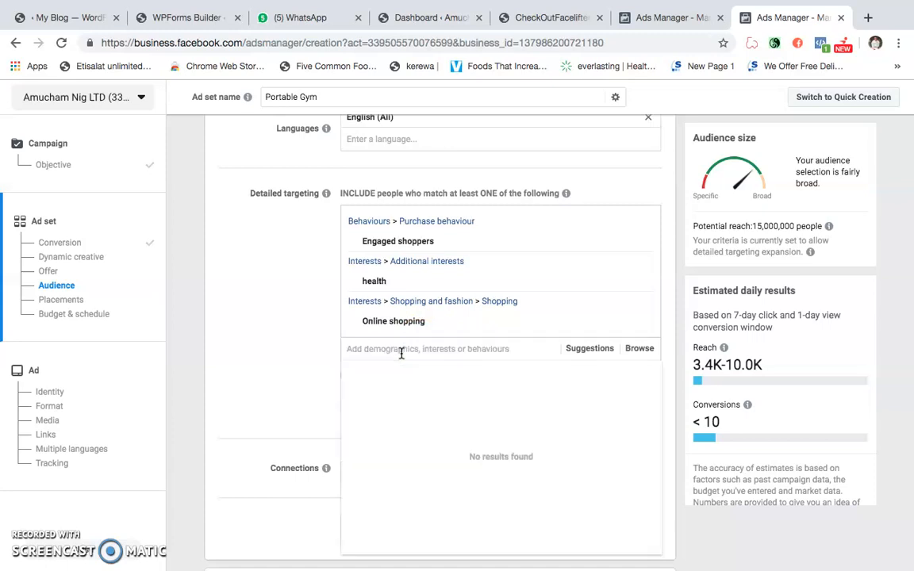
left_click(313, 336)
left_click(392, 351)
type("Slim")
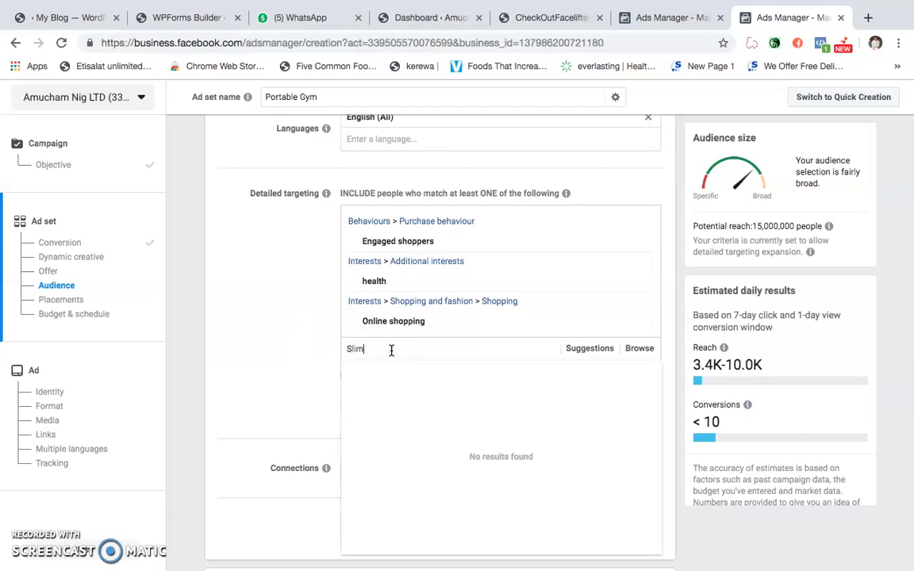
key("BackSpace")
key("BackSpace")
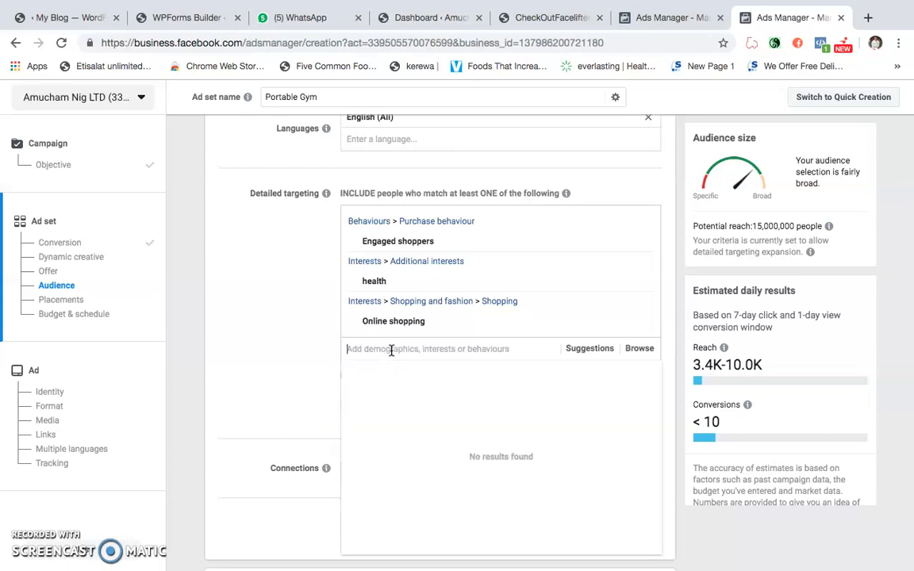
- Look through the suggested targeting options and add the Physical fitness interest to the detailed targeting
left_click(592, 352)
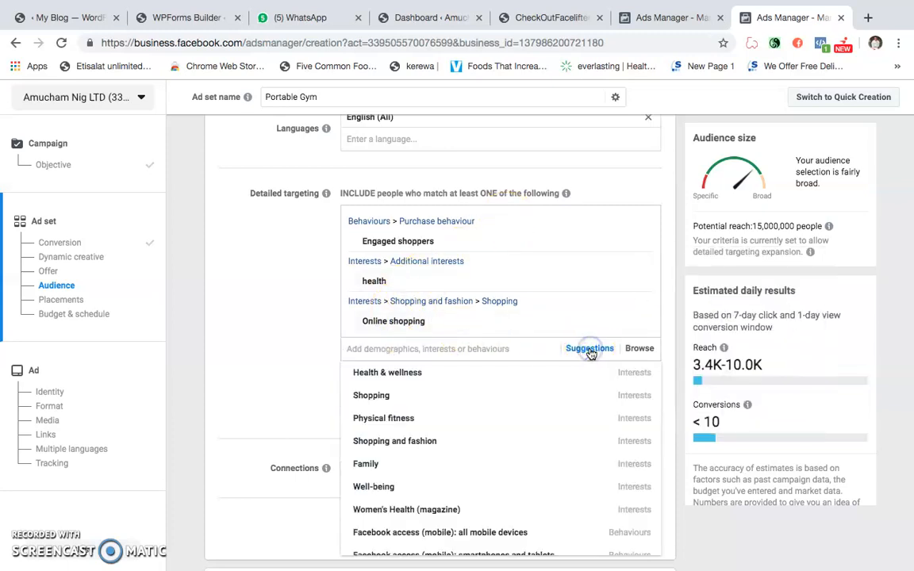
scroll(450, 454, "up", 1)
scroll(450, 454, "down", 3)
left_click(443, 458)
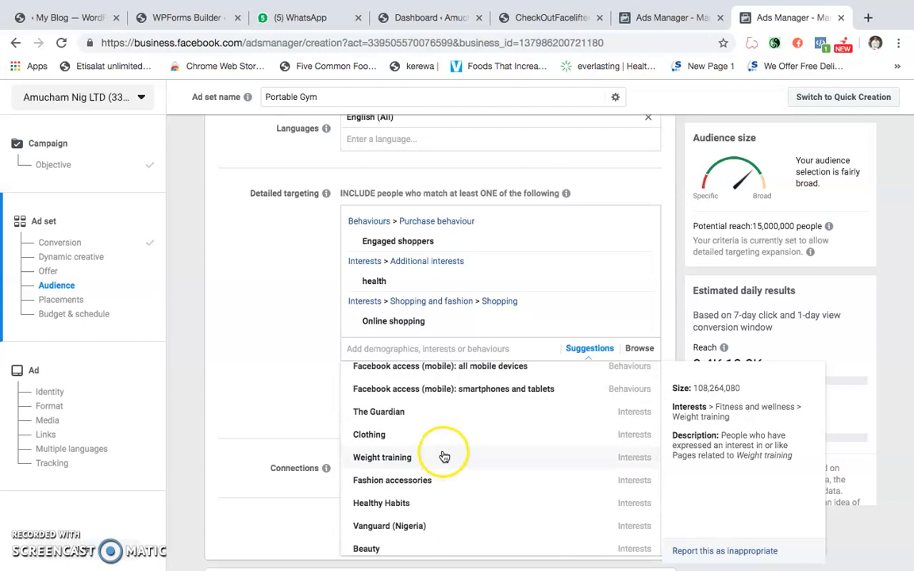
scroll(437, 459, "down", 3)
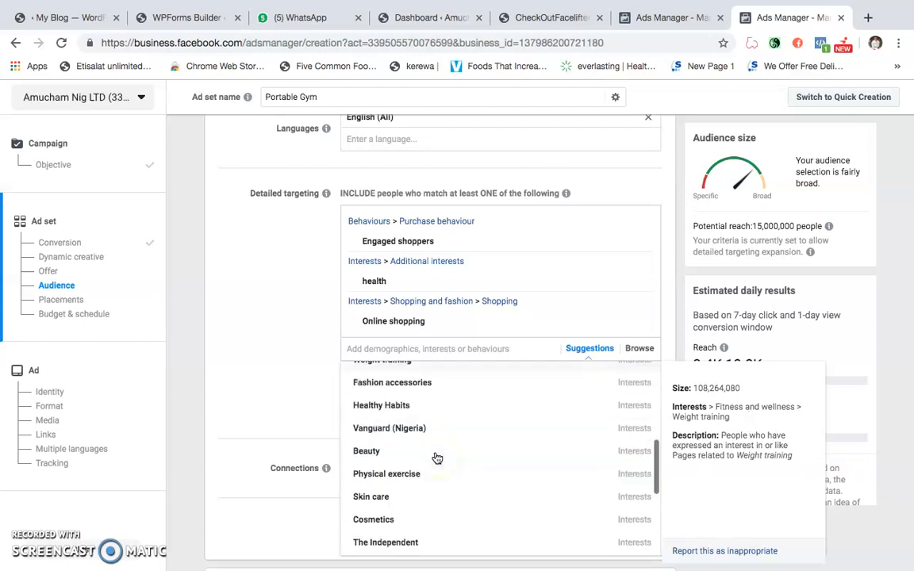
scroll(436, 459, "down", 2)
scroll(436, 459, "up", 4)
scroll(437, 458, "up", 4)
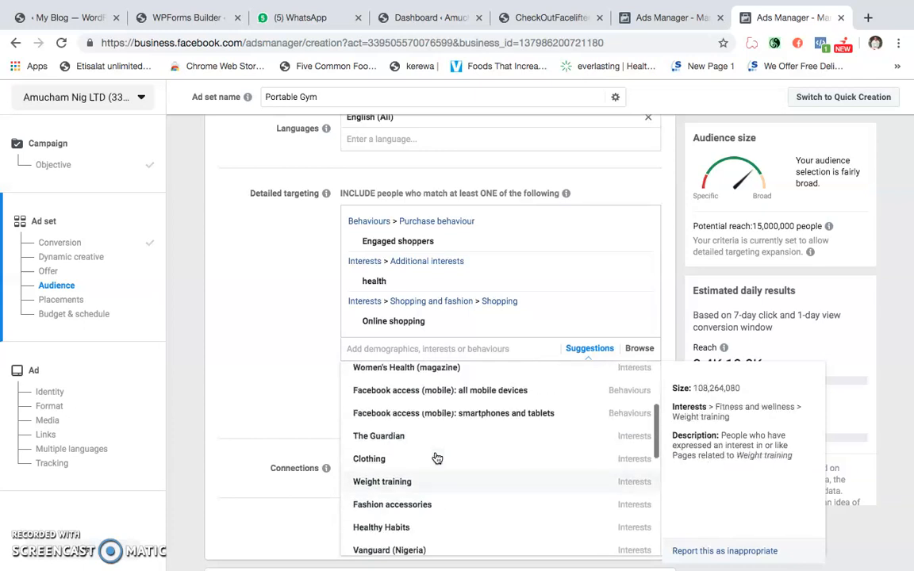
left_click(419, 426)
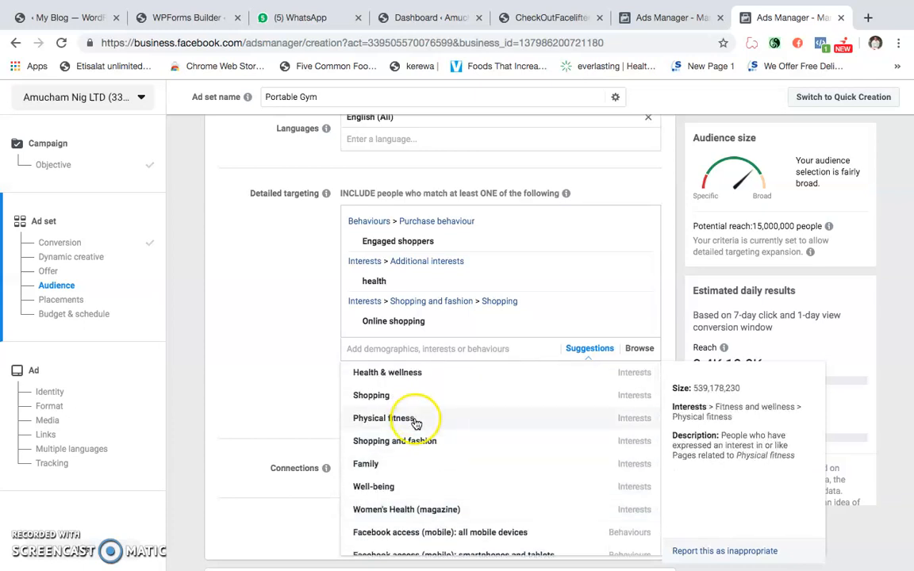
scroll(418, 433, "up", 1)
scroll(419, 435, "down", 1)
scroll(258, 330, "down", 1)
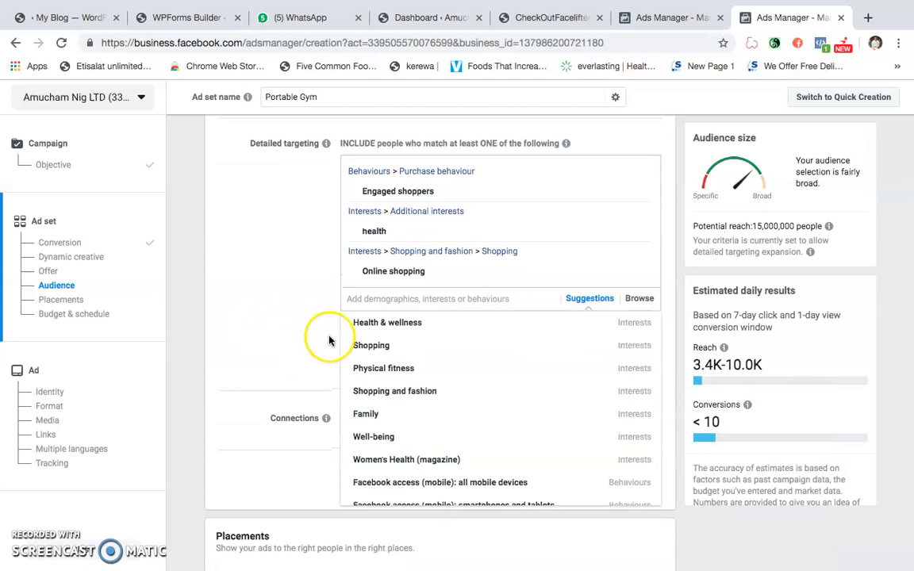
left_click(375, 371)
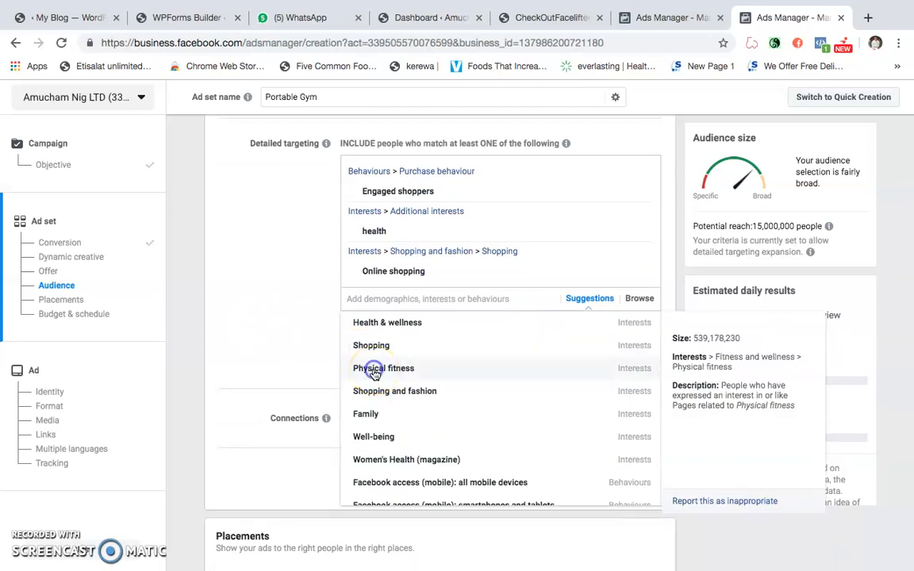
- Examine the refreshed targeting suggestions for more interests that suit a fitness product
left_click(546, 336)
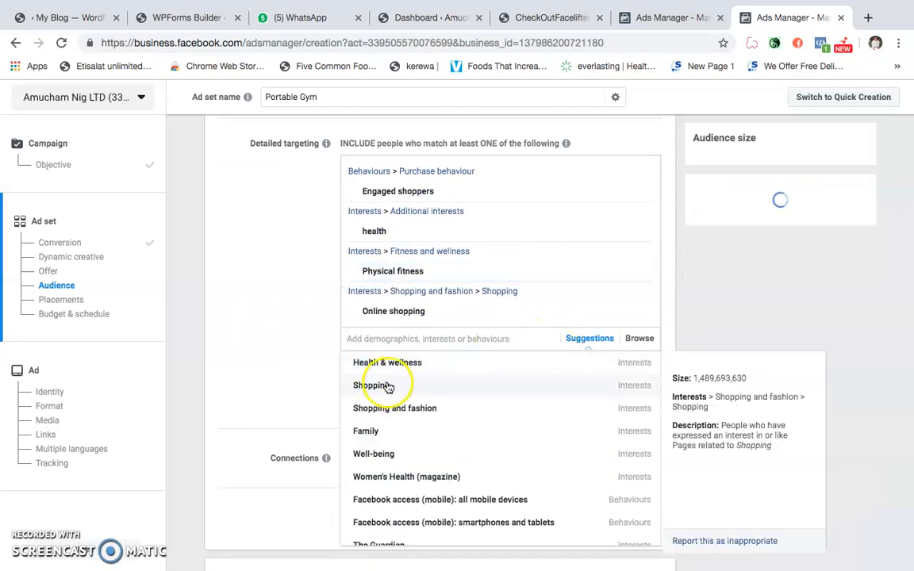
left_click(579, 339)
left_click(578, 339)
mouse_move(474, 366)
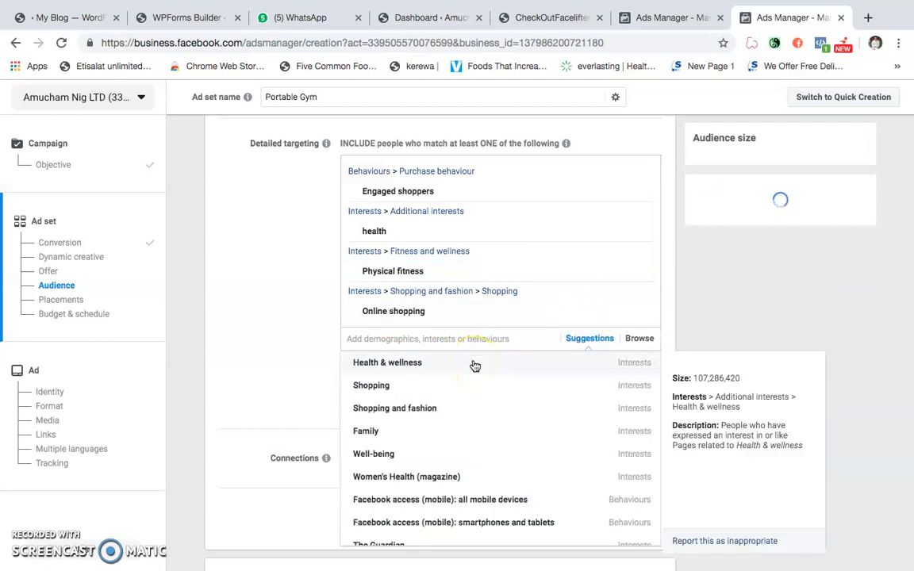
scroll(468, 373, "down", 1)
scroll(466, 377, "down", 2)
scroll(466, 378, "down", 1)
scroll(467, 378, "down", 1)
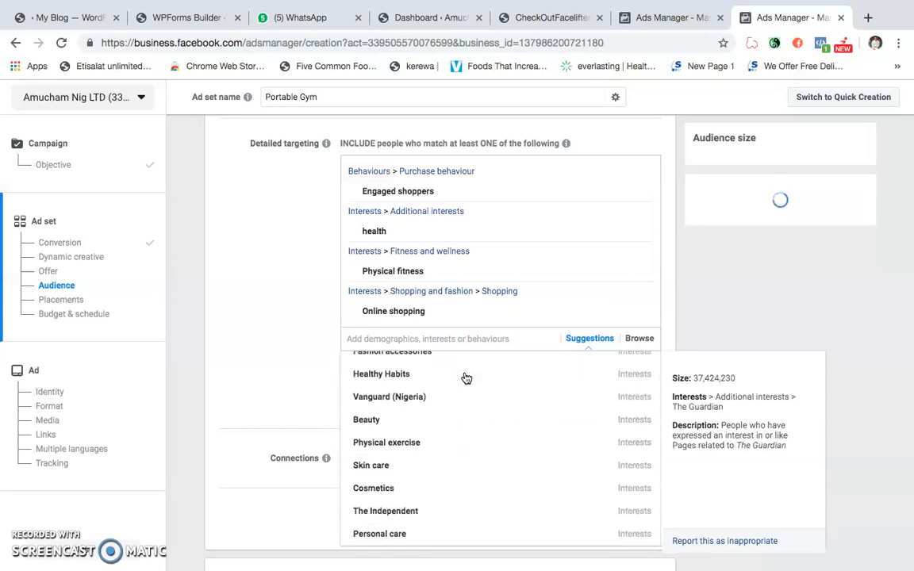
scroll(466, 378, "down", 2)
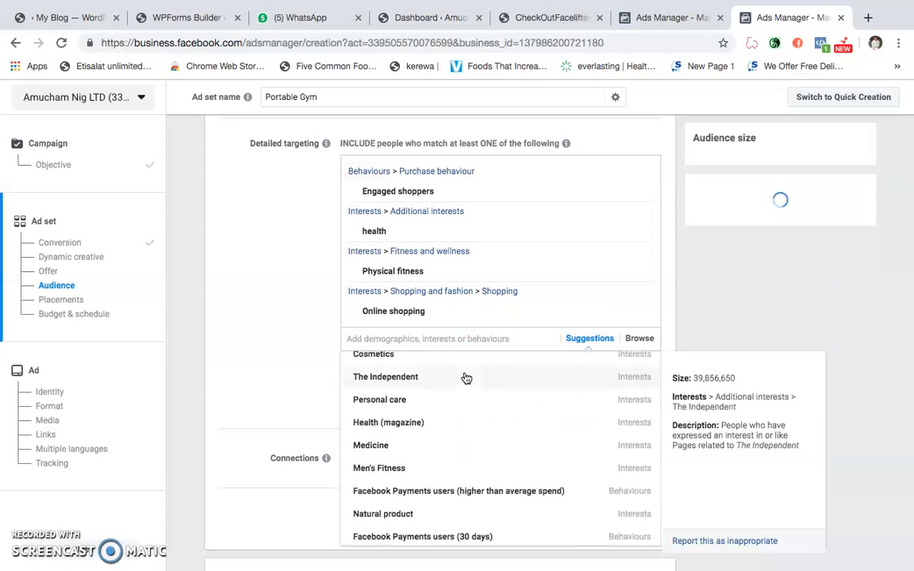
scroll(467, 378, "down", 1)
- Search the detailed targeting options for weight and add the Weight training interest
left_click(422, 349)
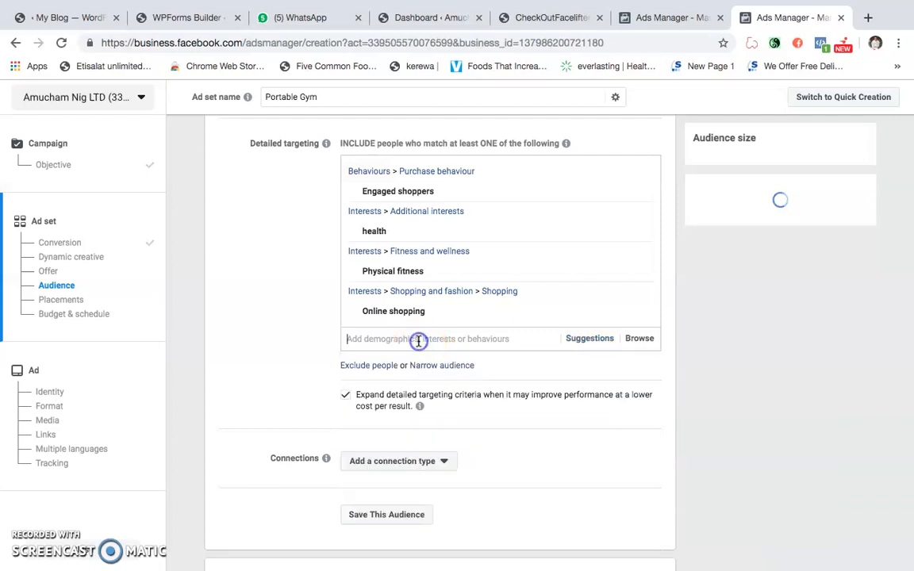
type("Weight")
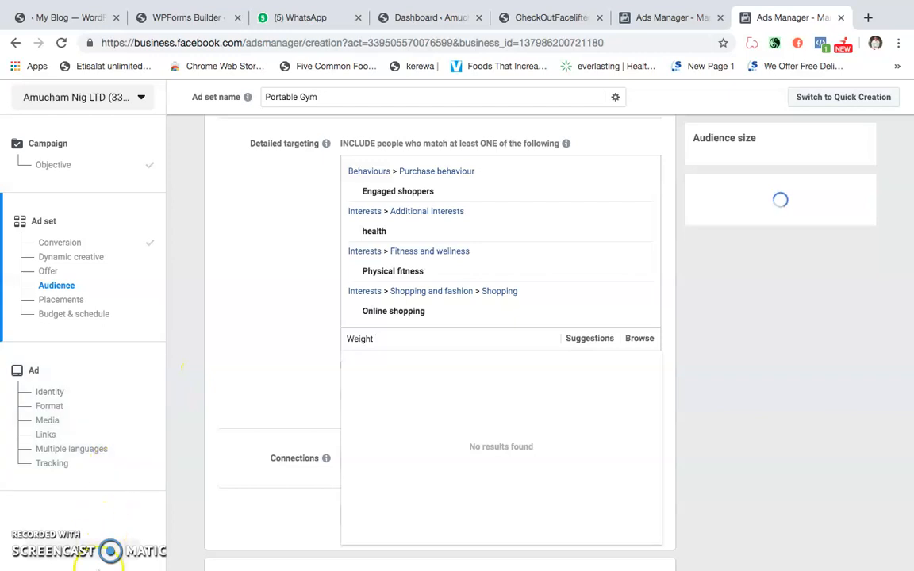
mouse_move(88, 565)
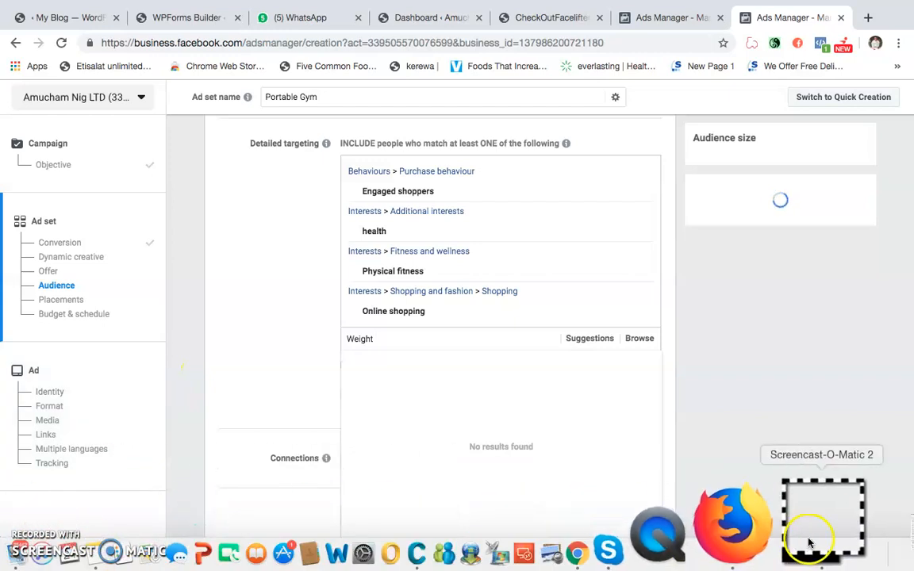
left_click(809, 544)
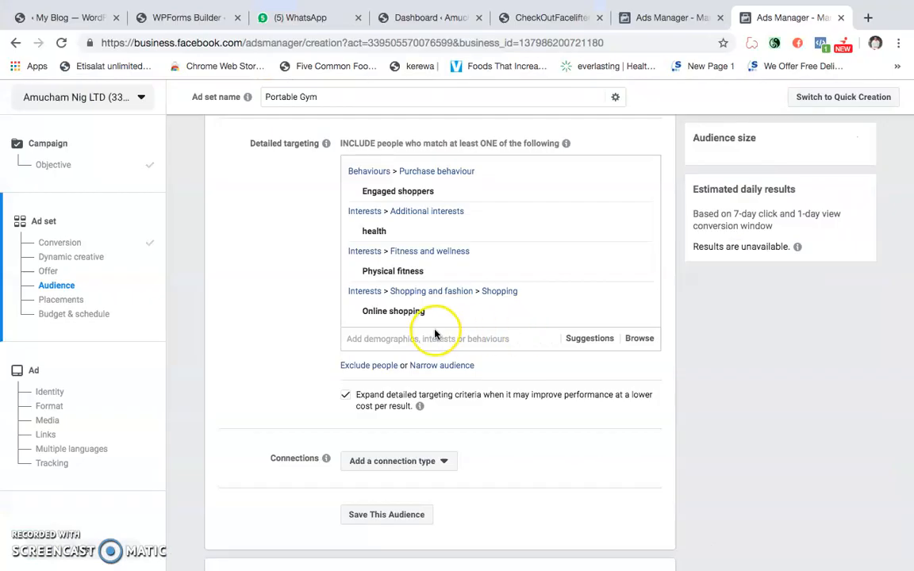
type("weight")
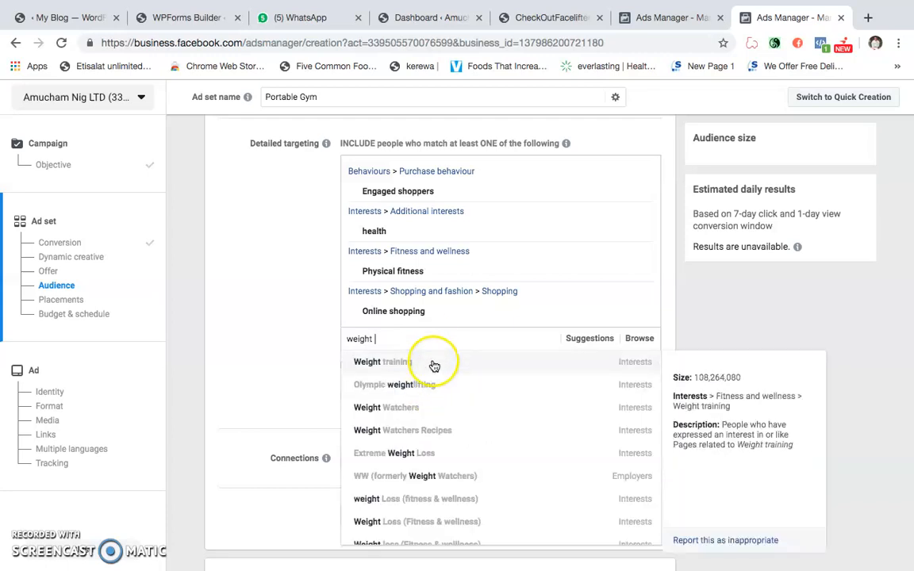
left_click(433, 363)
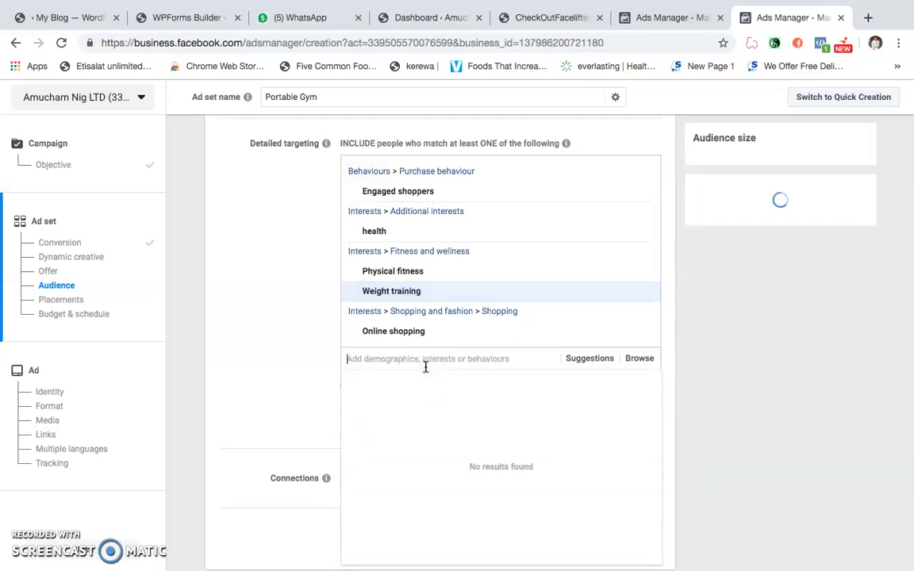
- After checking the suggested options, search the detailed targeting for slim and add the Slim-fit pants interest
left_click(586, 361)
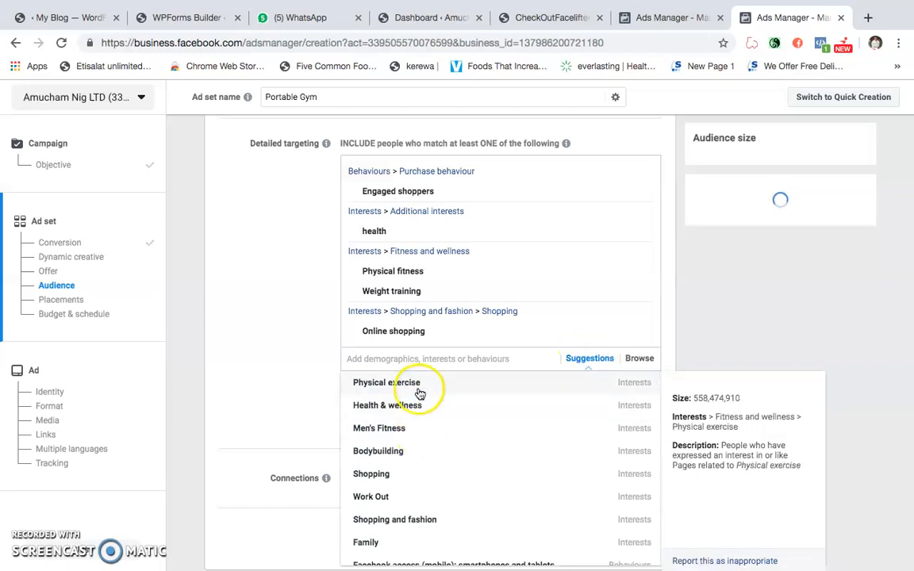
left_click(582, 358)
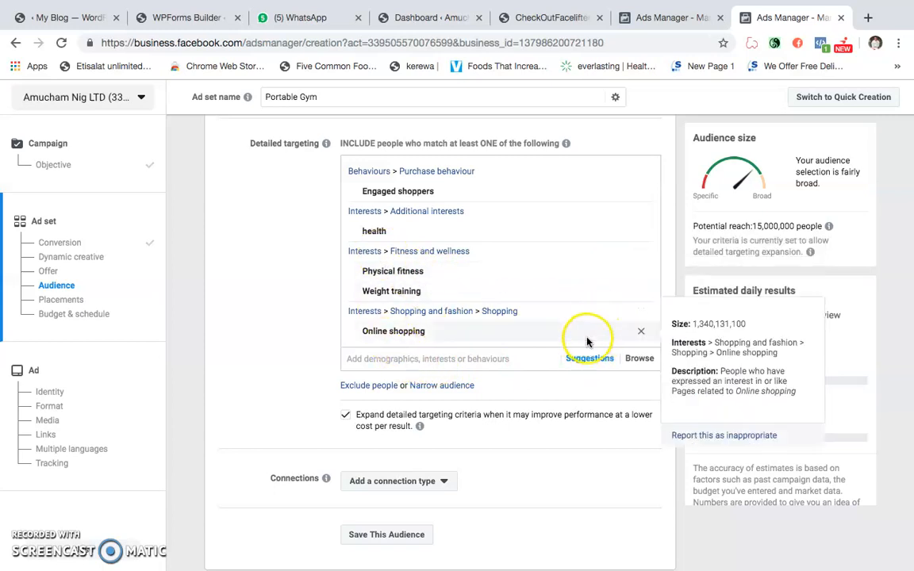
left_click(589, 358)
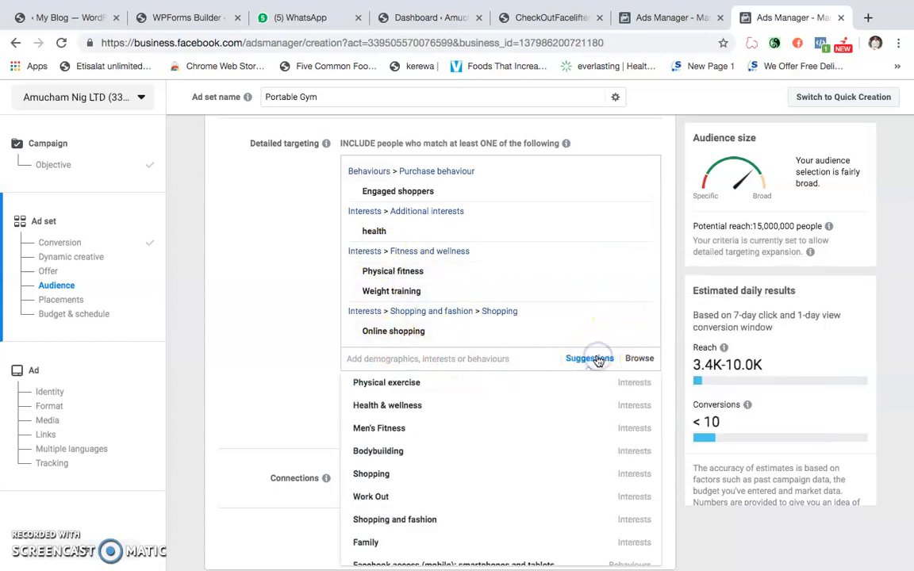
left_click(416, 358)
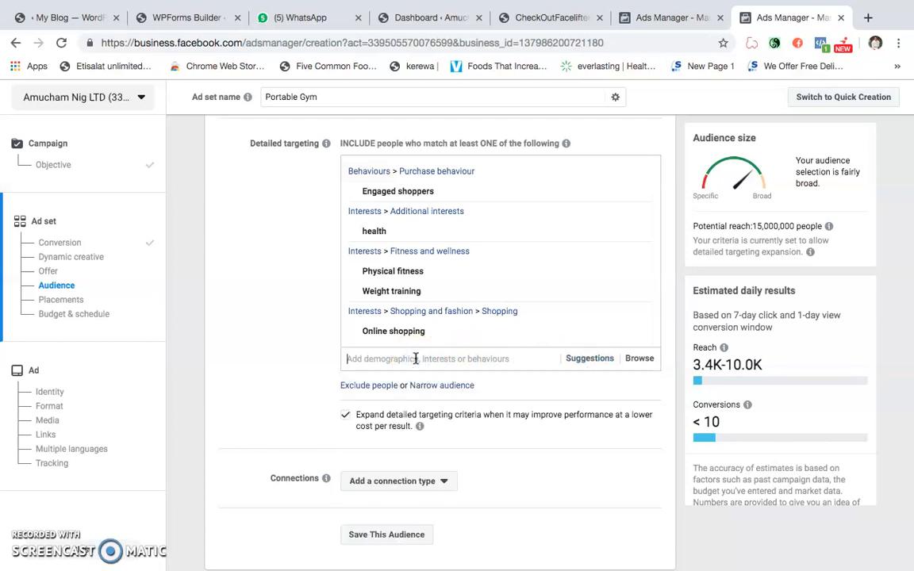
type("slim")
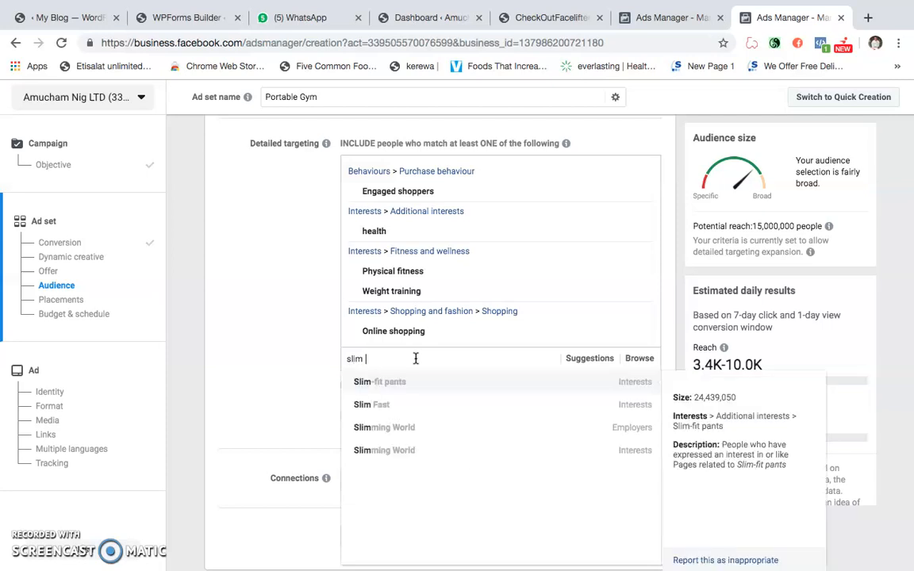
left_click(416, 380)
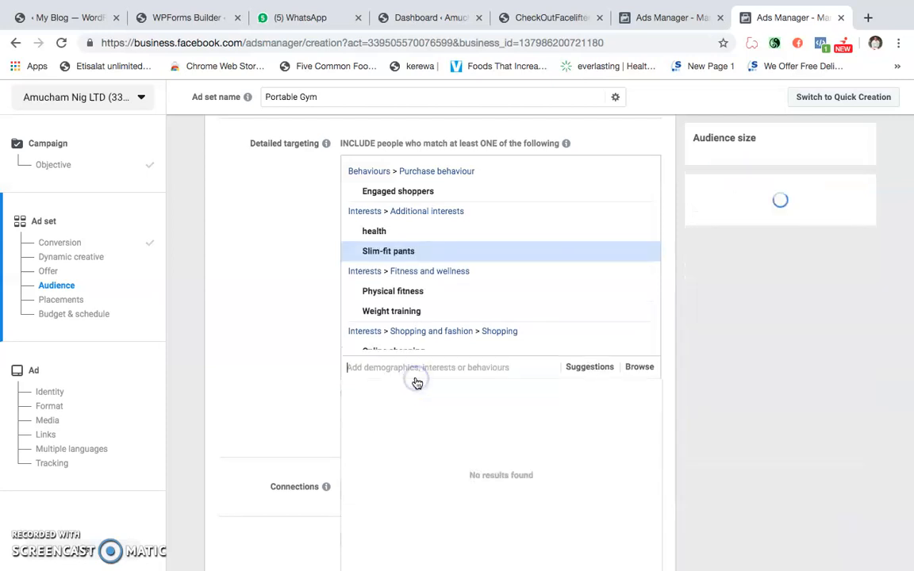
- Search the detailed targeting options for slim again and add the employer Slimming World
type("a")
key("BackSpace")
type("slim")
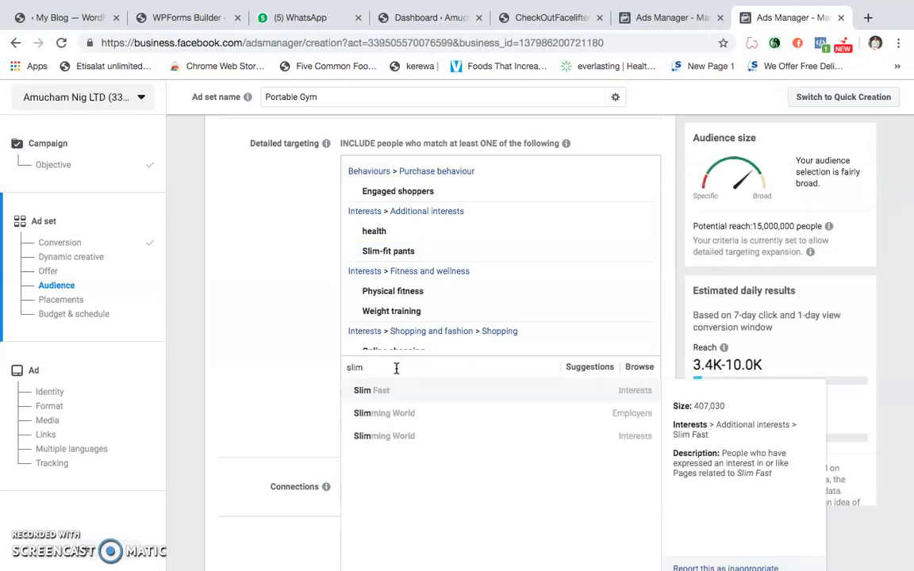
left_click(396, 411)
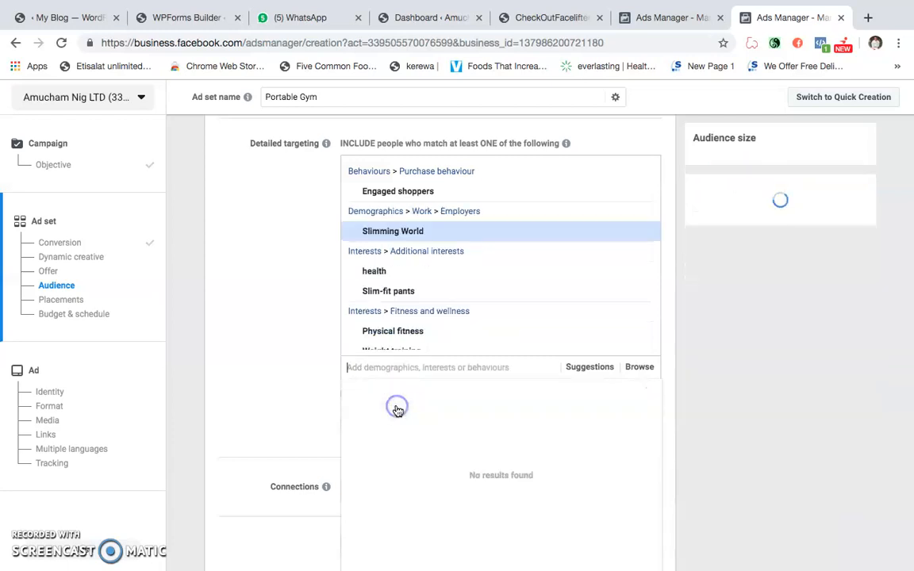
- Review the complete list of included detailed targeting entries along with the audience's age, gender and language settings
scroll(435, 272, "down", 2)
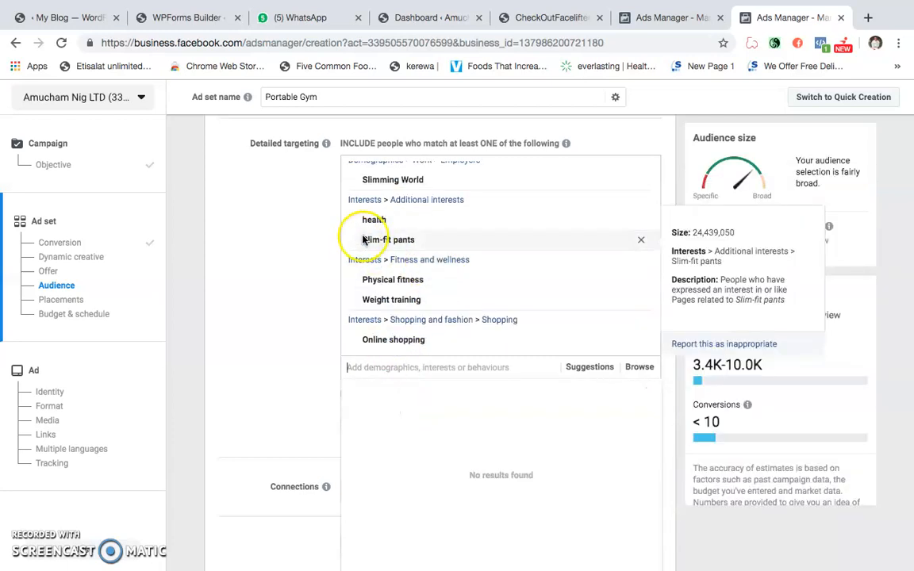
scroll(414, 232, "up", 1)
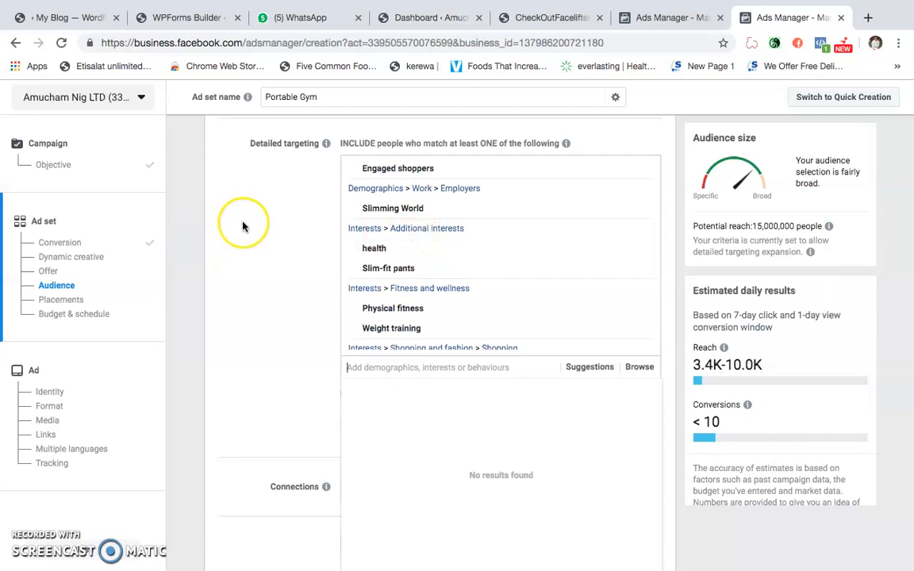
scroll(243, 227, "up", 1)
scroll(243, 226, "up", 1)
scroll(276, 373, "down", 1)
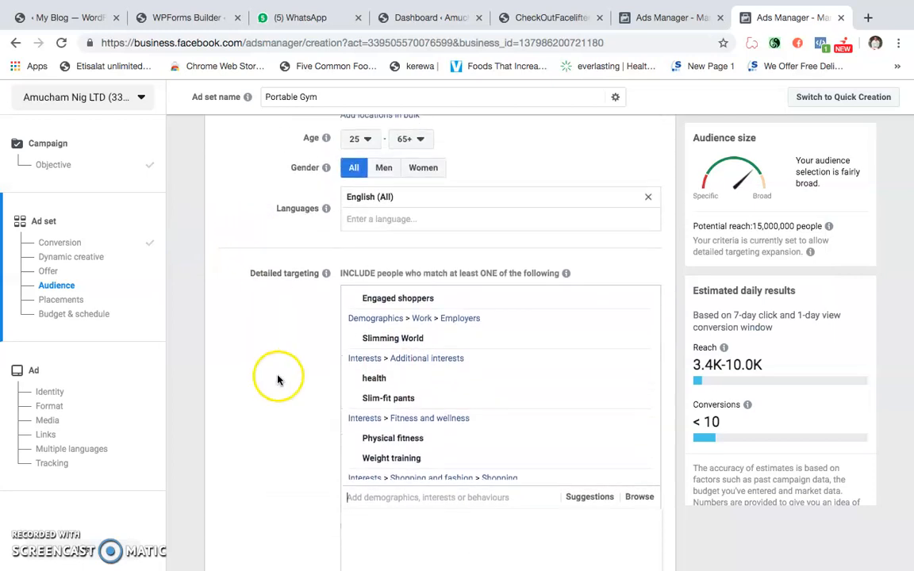
scroll(441, 373, "down", 1)
scroll(260, 370, "down", 3)
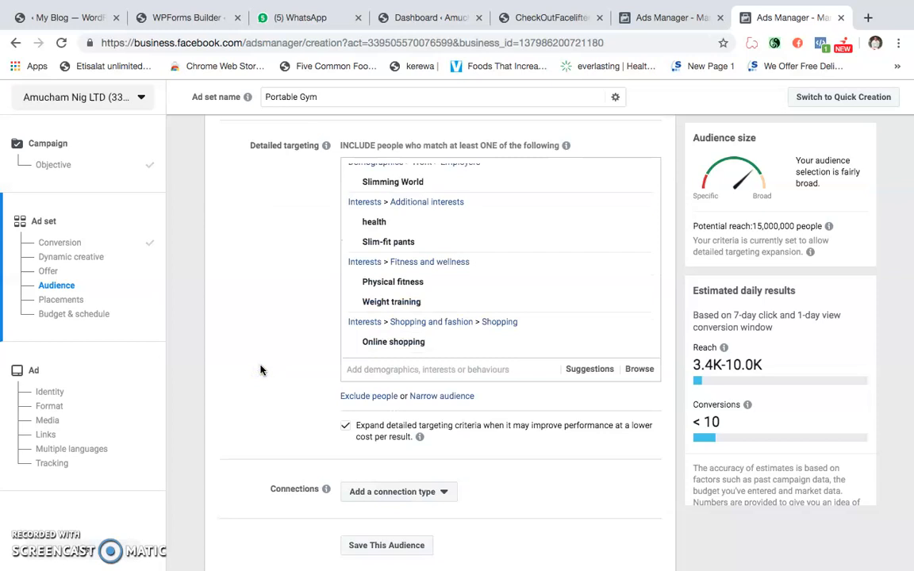
- Recheck the included detailed targeting entries and the options beneath them for excluding people or narrowing the audience
scroll(288, 379, "down", 2)
scroll(288, 382, "up", 1)
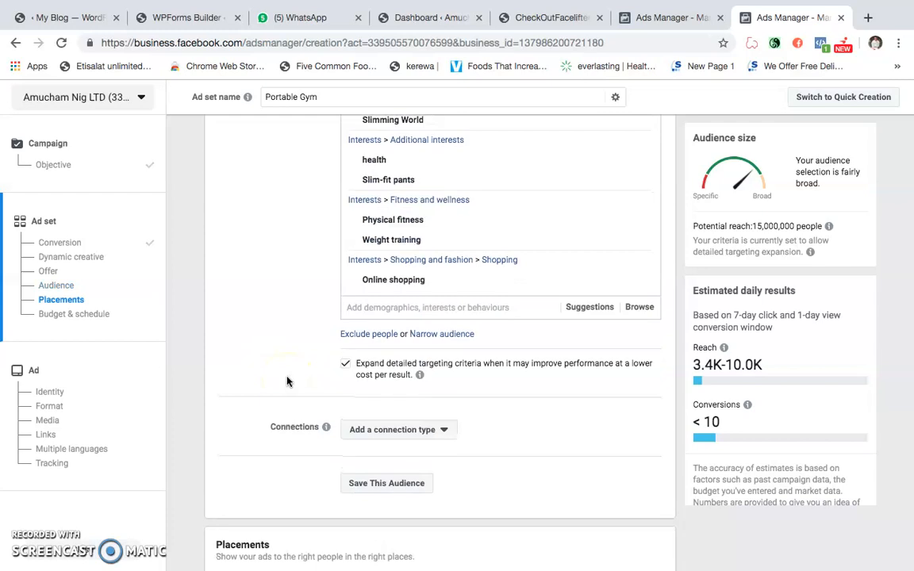
scroll(265, 285, "up", 2)
scroll(265, 286, "down", 1)
mouse_move(392, 286)
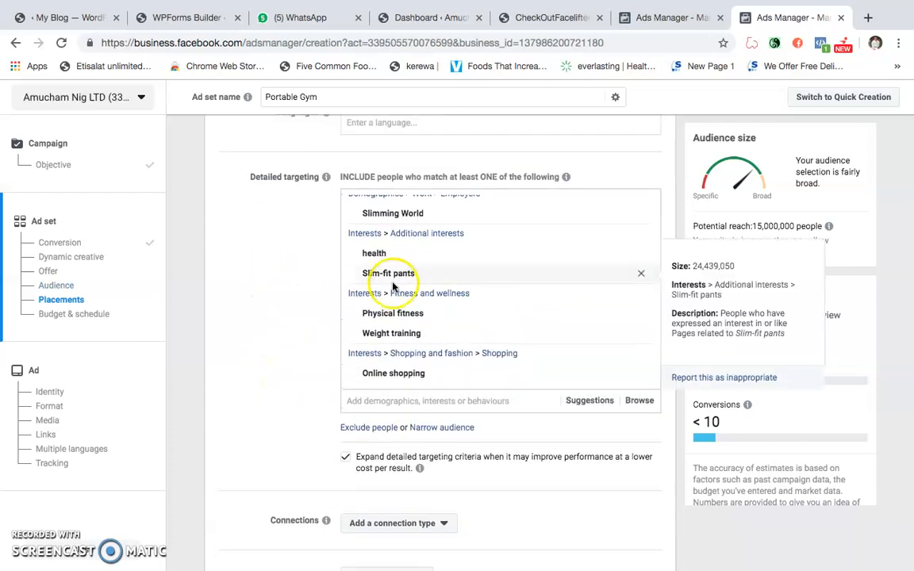
scroll(317, 318, "down", 2)
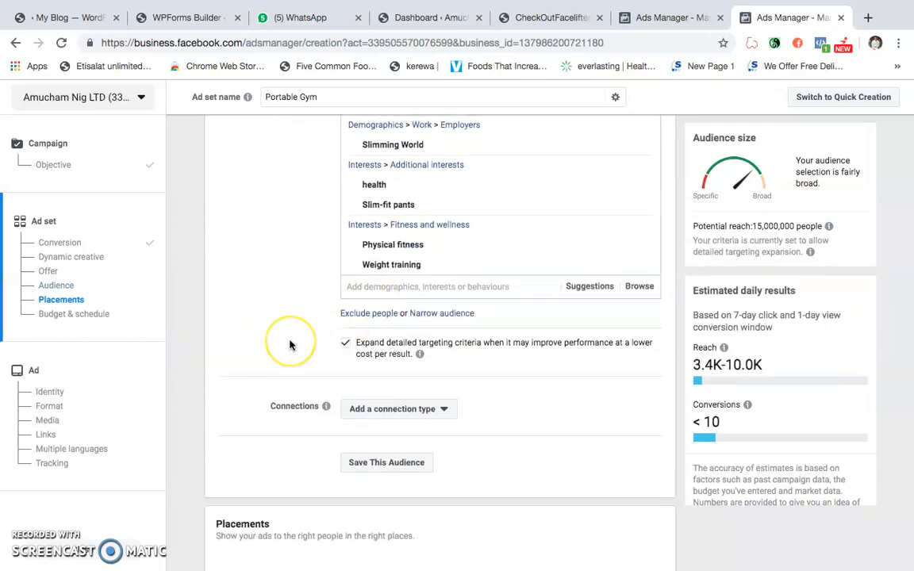
scroll(290, 345, "up", 2)
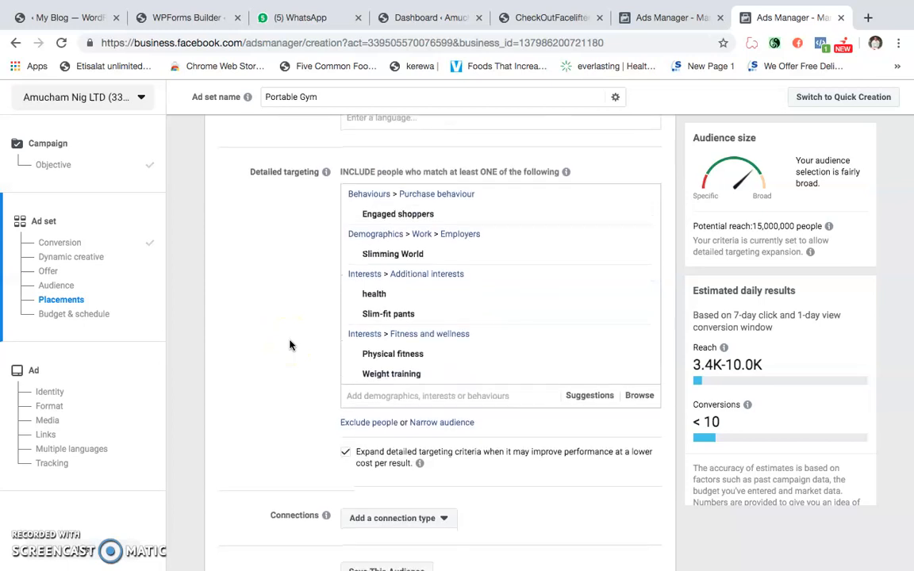
scroll(297, 359, "down", 2)
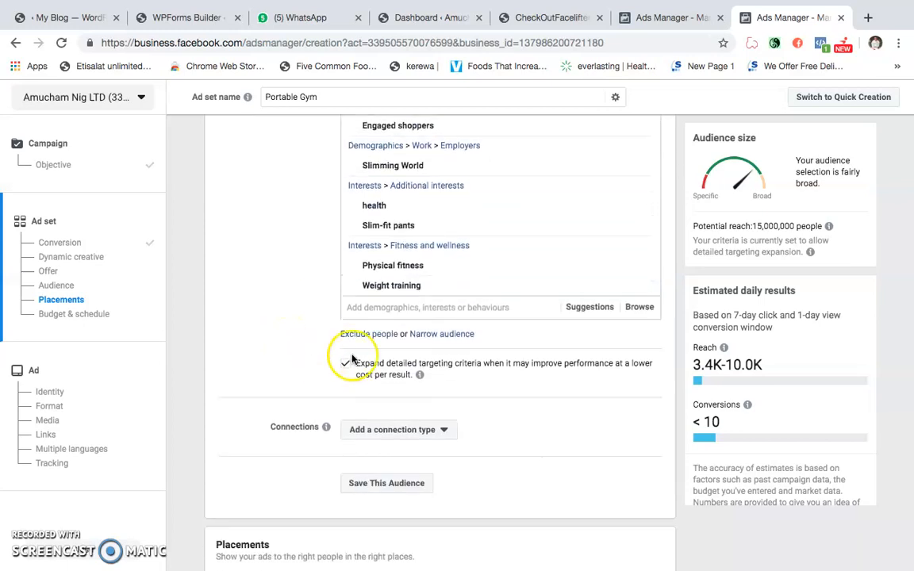
left_click(435, 336)
left_click(640, 354)
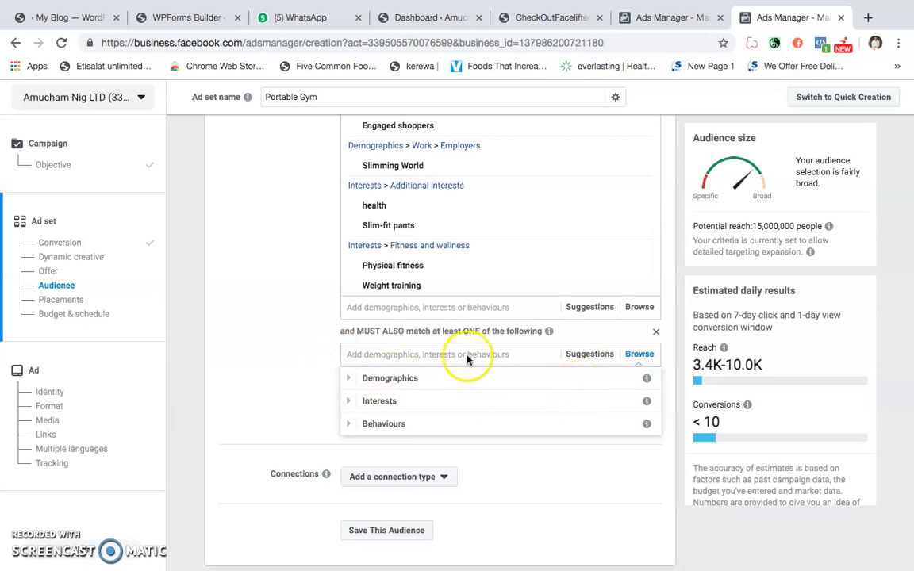
left_click(296, 365)
left_click(655, 331)
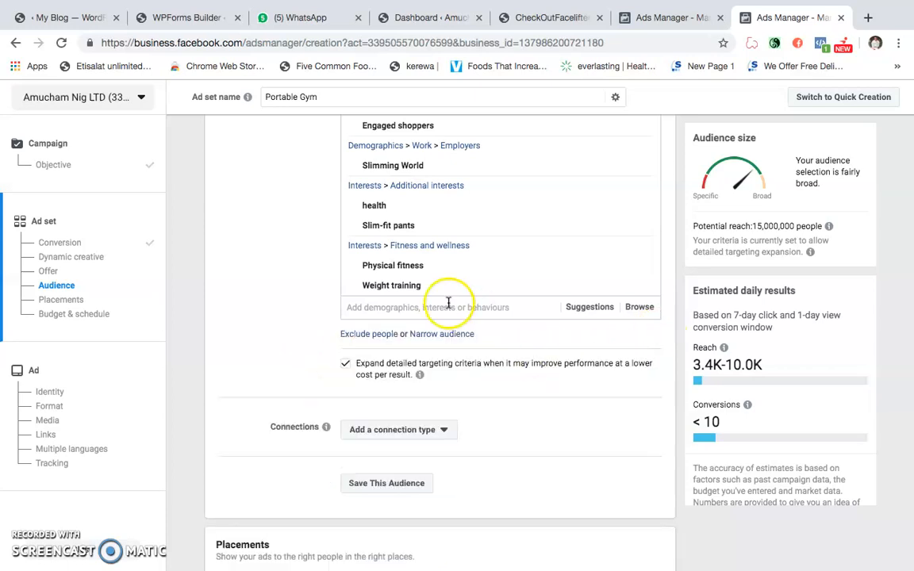
- Narrow the audience with a must-also-match condition and browse its behaviours to the Mobile Device User category
left_click(438, 334)
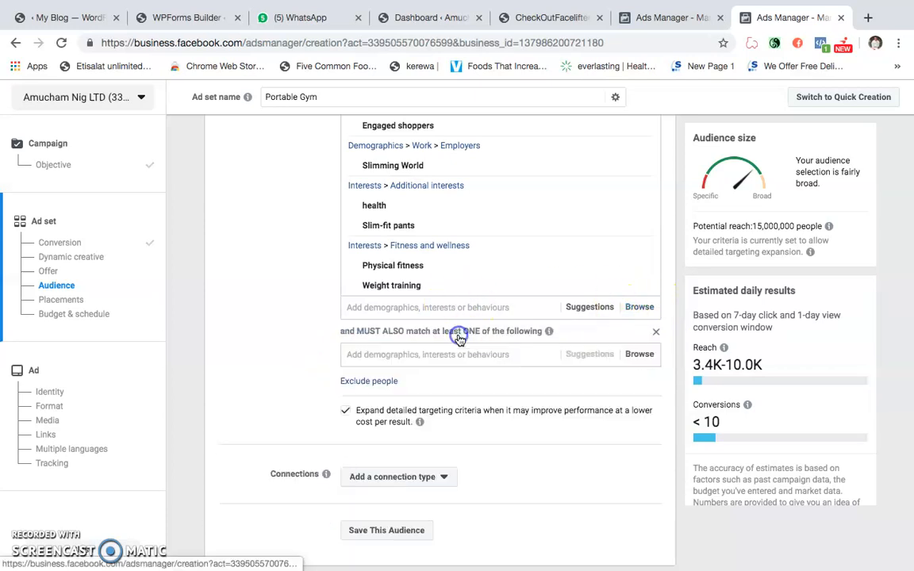
left_click(639, 355)
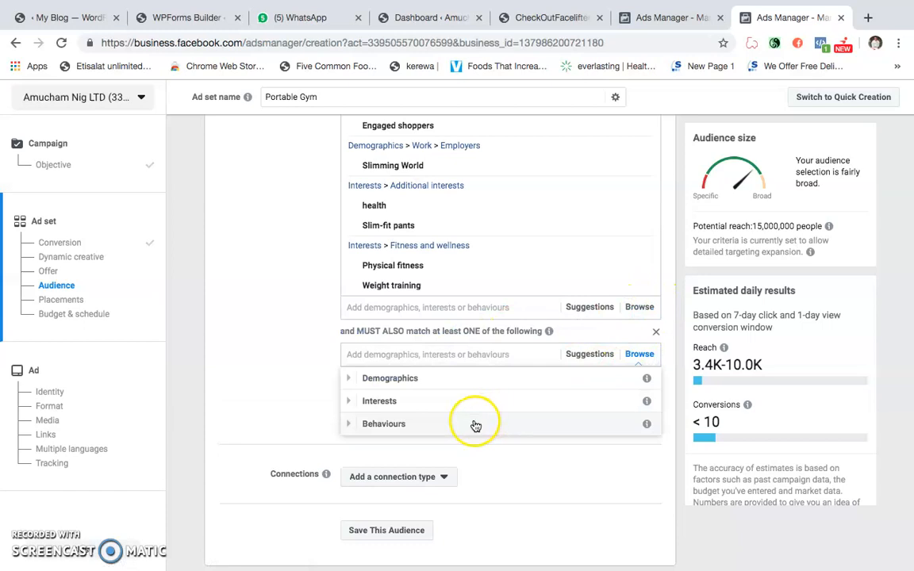
left_click(448, 425)
scroll(441, 445, "down", 2)
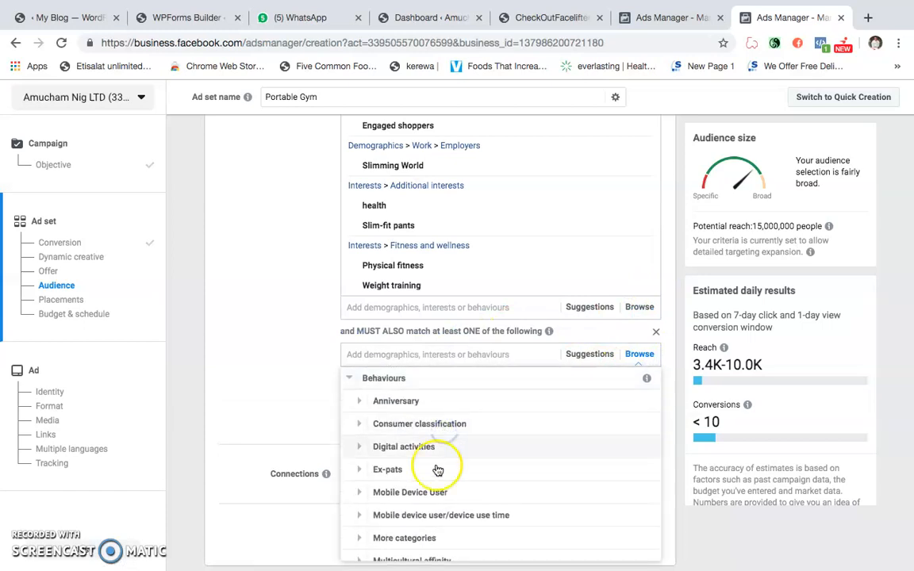
scroll(373, 433, "down", 1)
left_click(432, 452)
scroll(435, 454, "down", 3)
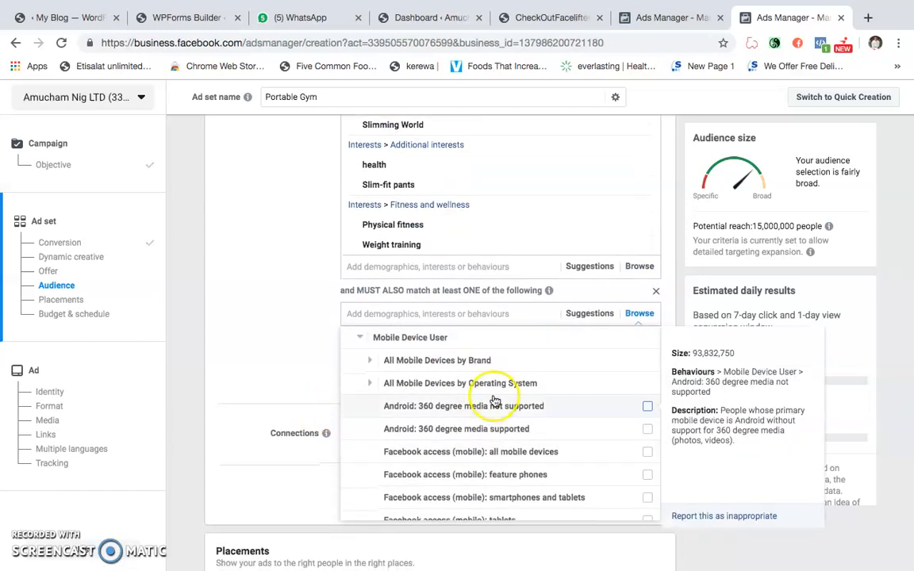
- Require Android: 360 degree media not supported, Android: 360 degree media supported, or Facebook access (mobile): all mobile devices
left_click(648, 395)
scroll(643, 435, "down", 1)
left_click(647, 439)
left_click(646, 461)
- Add the Facebook access (mobile) behaviours for feature phones, smartphones and tablets, and tablets to the narrowing condition
scroll(639, 468, "down", 2)
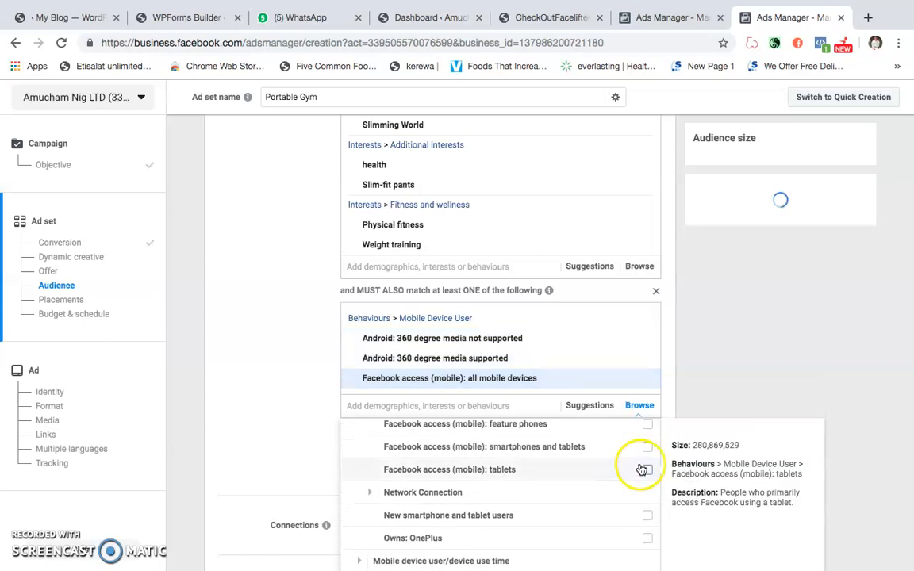
scroll(646, 459, "up", 2)
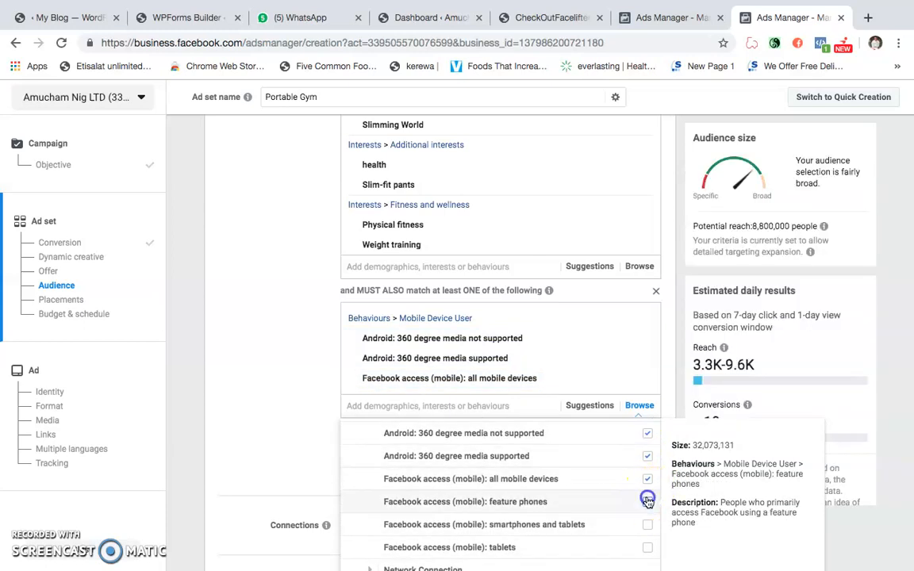
left_click(648, 499)
scroll(611, 504, "down", 1)
left_click(646, 517)
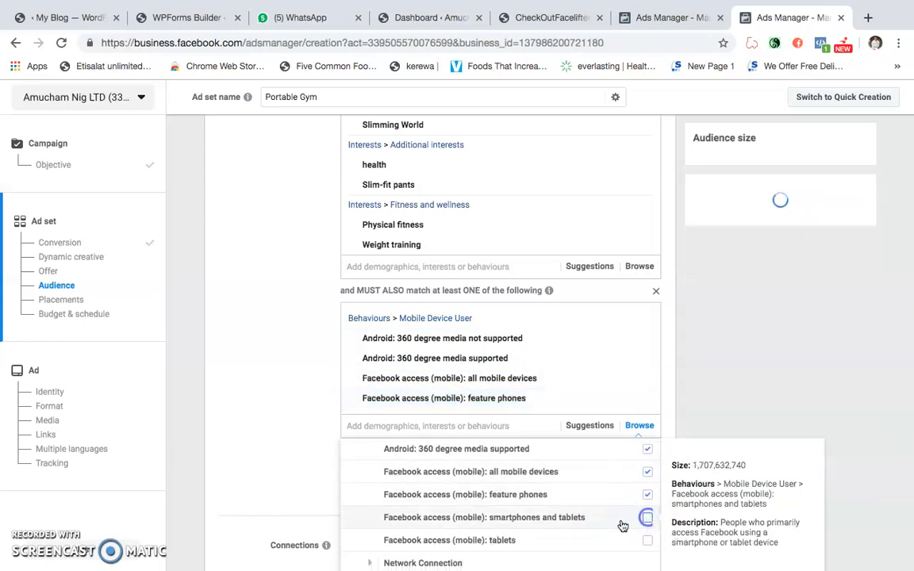
left_click(647, 492)
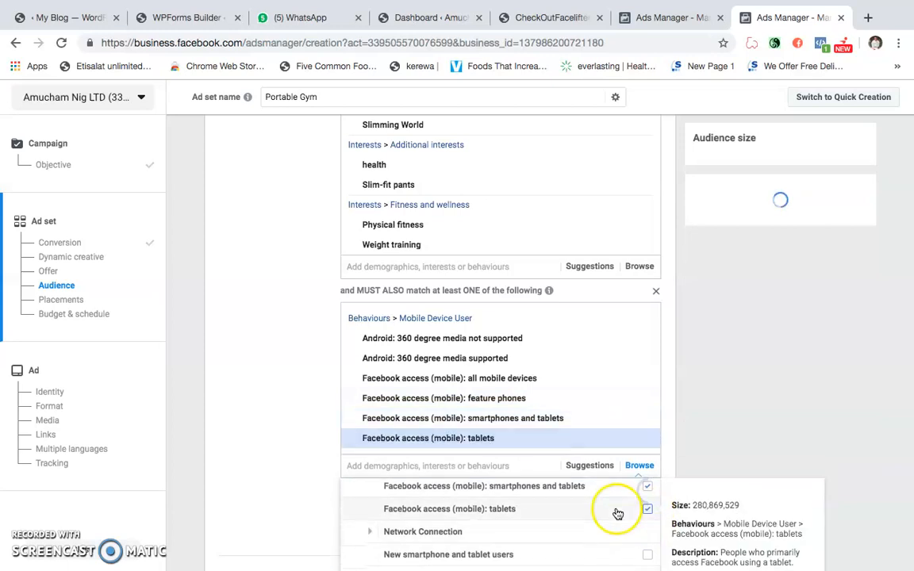
- Add New smartphone and tablet users and Owns: OnePlus to the narrowing condition, then close the behaviour list
left_click(550, 538)
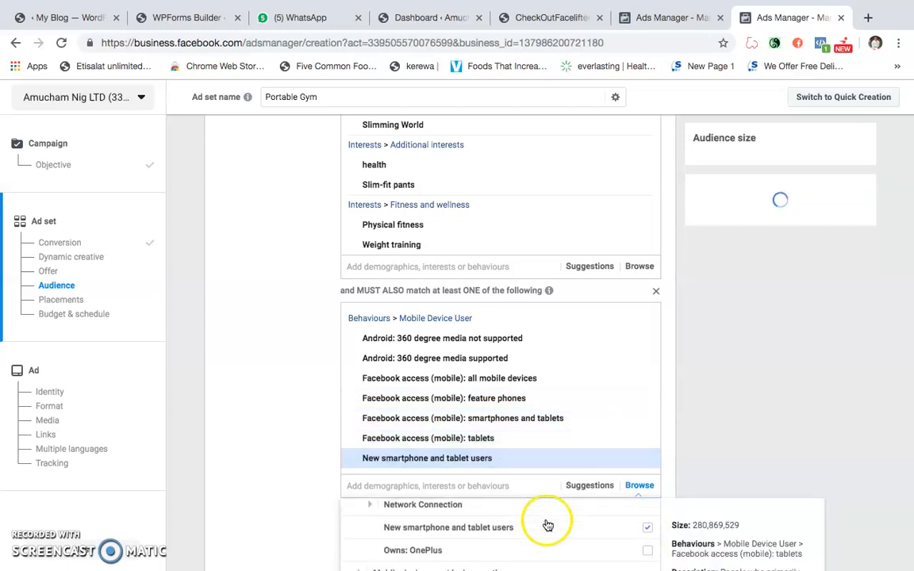
left_click(644, 553)
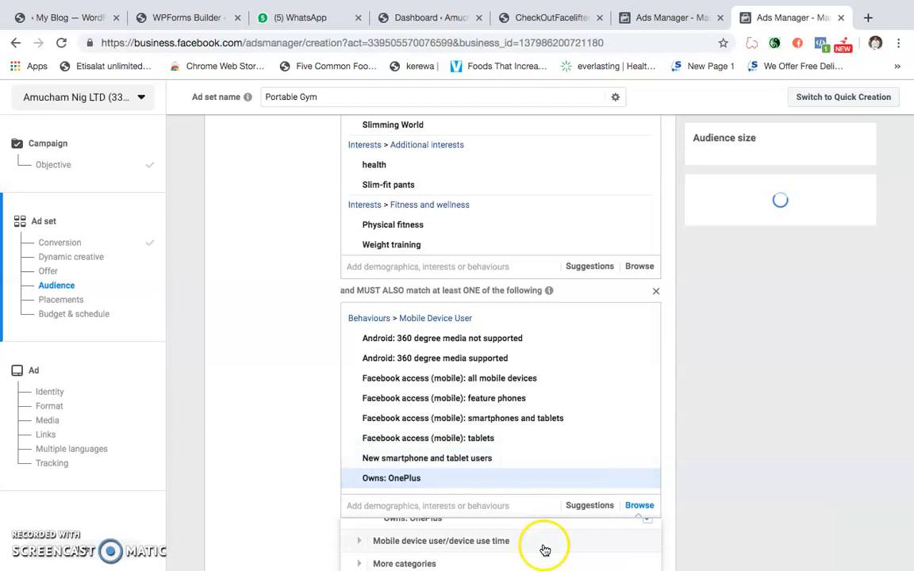
scroll(535, 474, "down", 3)
scroll(516, 351, "up", 3)
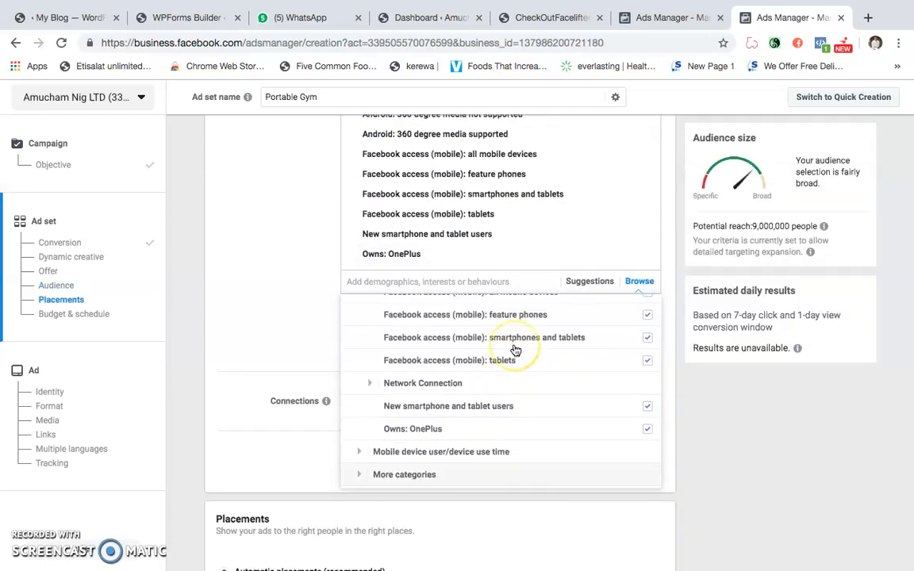
scroll(515, 350, "up", 2)
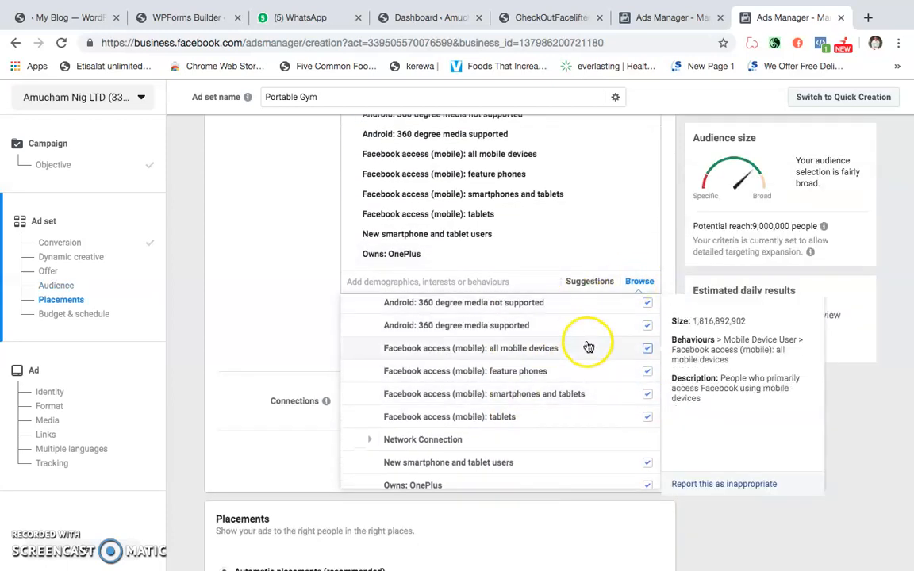
left_click(261, 297)
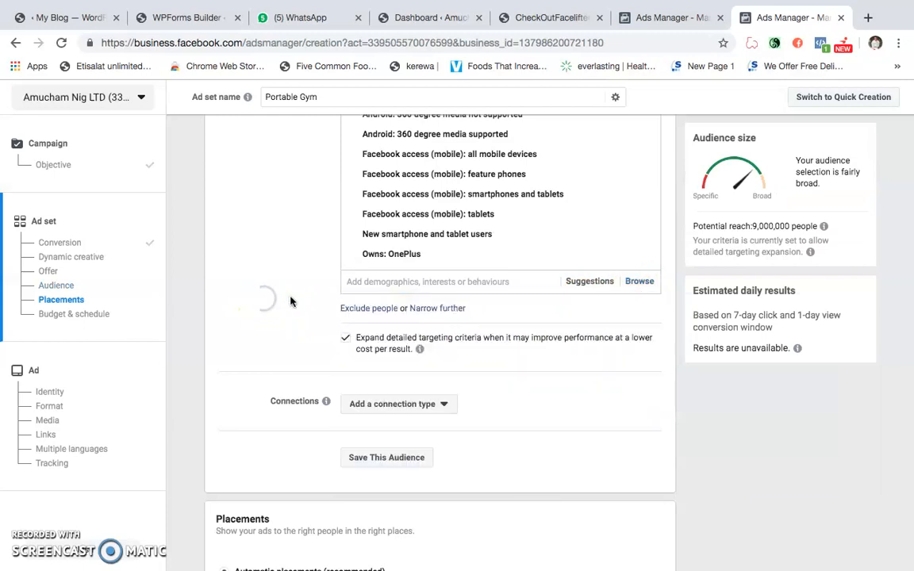
scroll(289, 305, "up", 2)
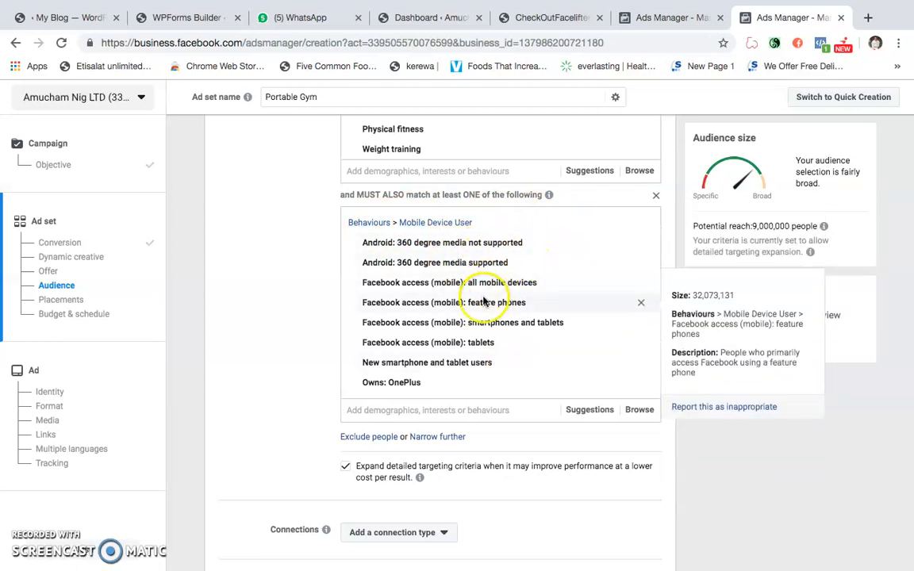
- Switch the ad set to manually edited placements and restrict the devices to Mobile by excluding Desktop
scroll(484, 300, "down", 1)
scroll(483, 300, "down", 4)
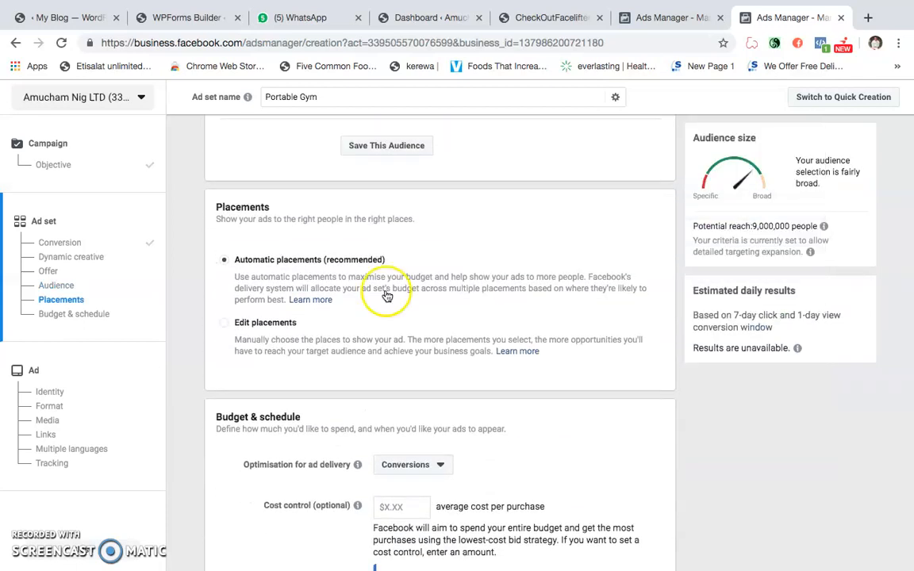
scroll(244, 265, "down", 1)
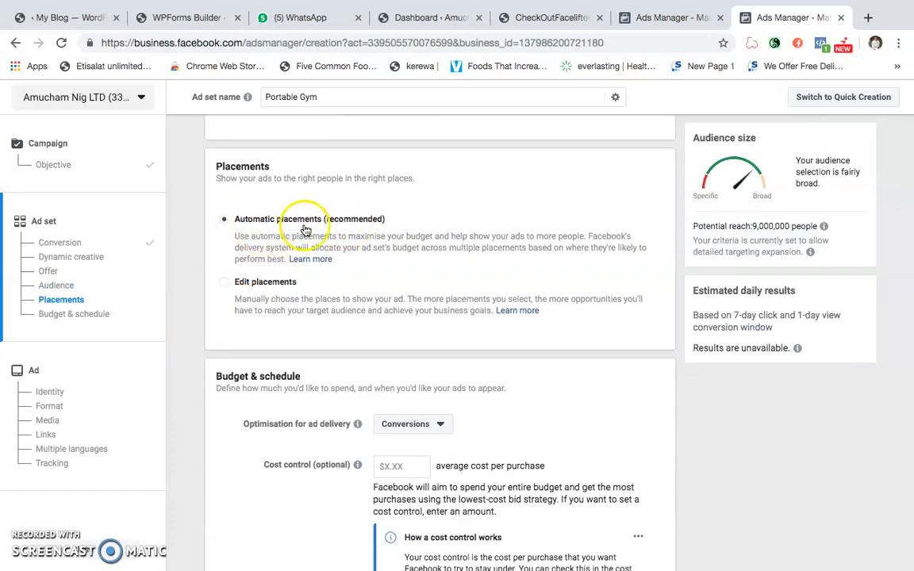
left_click(236, 287)
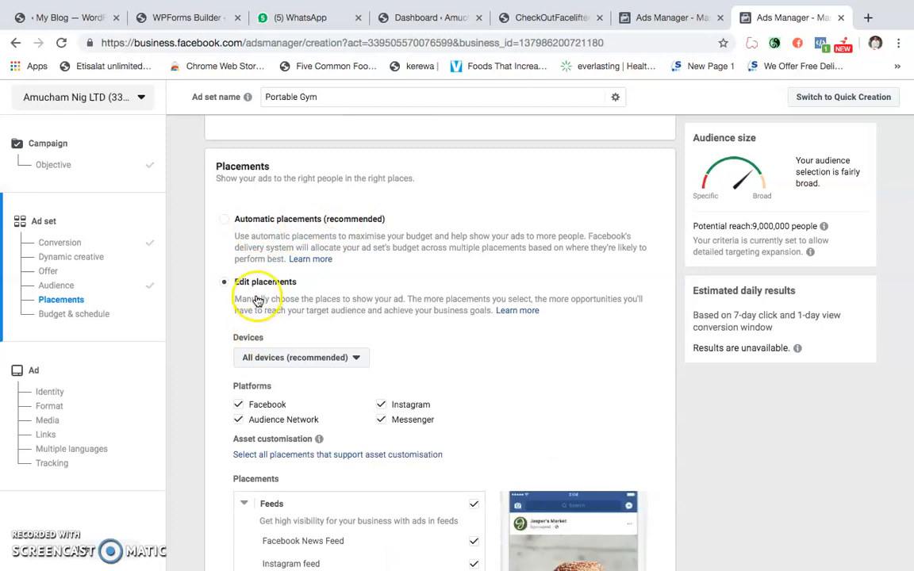
scroll(245, 298, "down", 1)
left_click(261, 301)
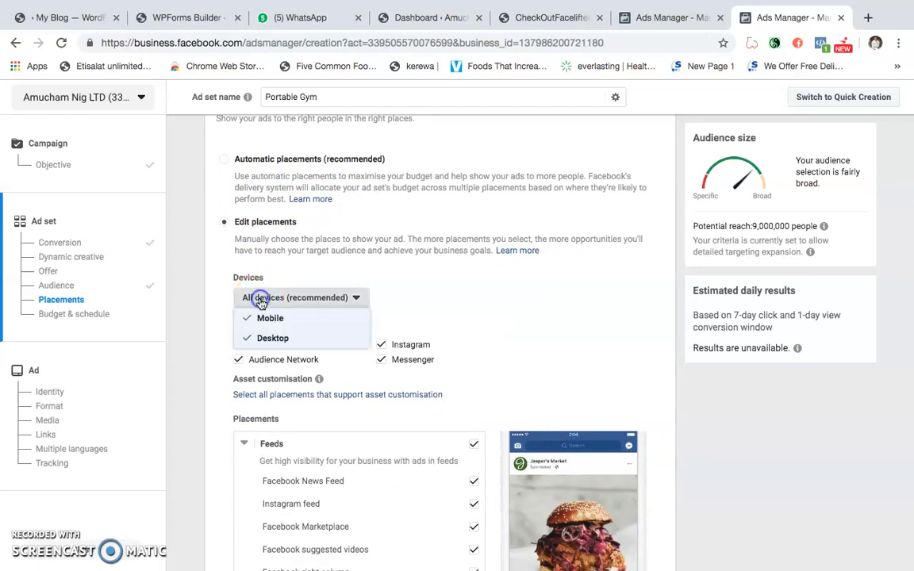
left_click(264, 340)
left_click(377, 282)
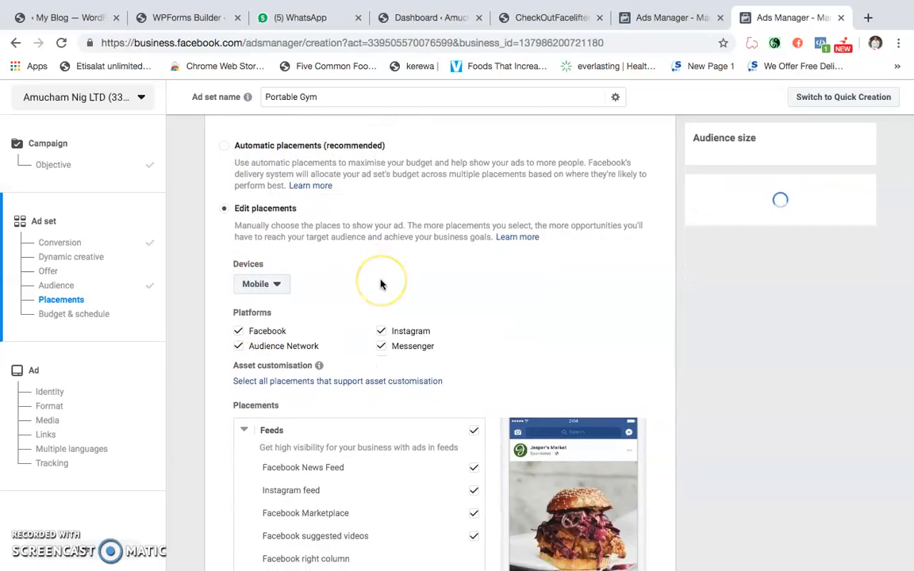
- Exclude Messenger and Audience Network from the placement platforms
scroll(380, 285, "down", 1)
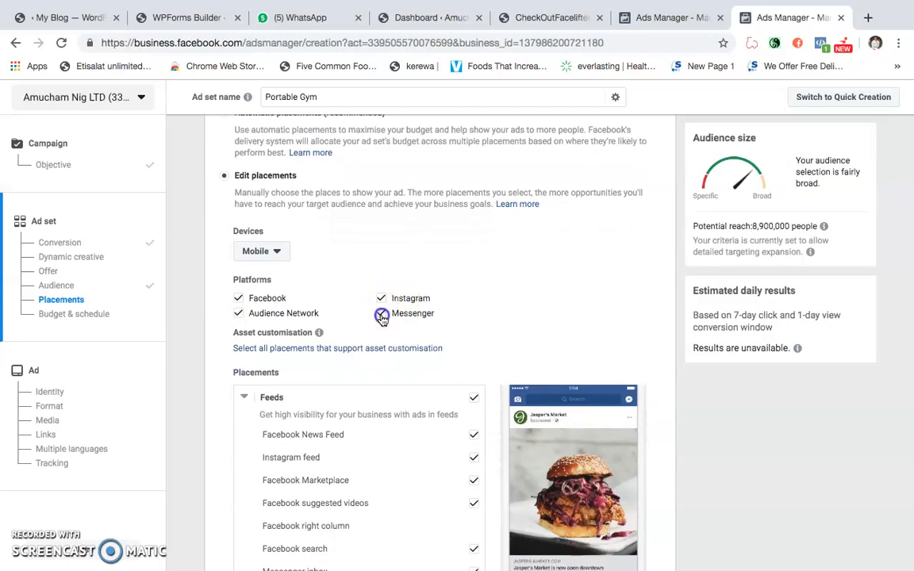
left_click(381, 315)
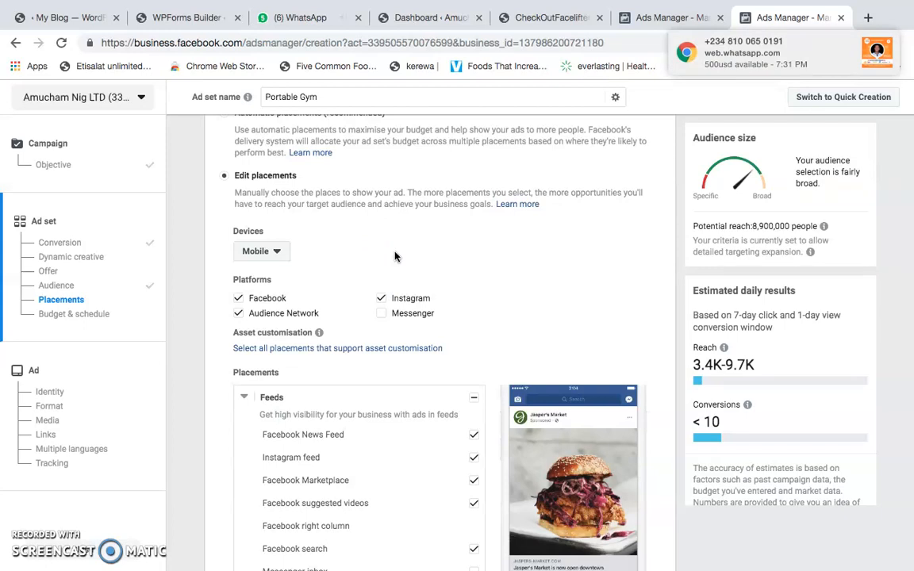
left_click(236, 314)
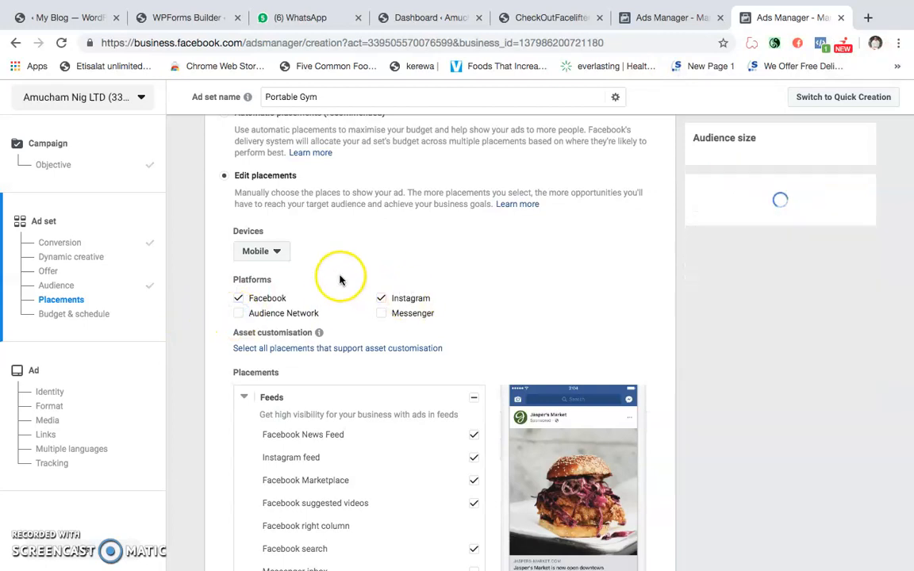
- Check the individual feed and story placements and include the Messenger platform again
scroll(317, 285, "down", 1)
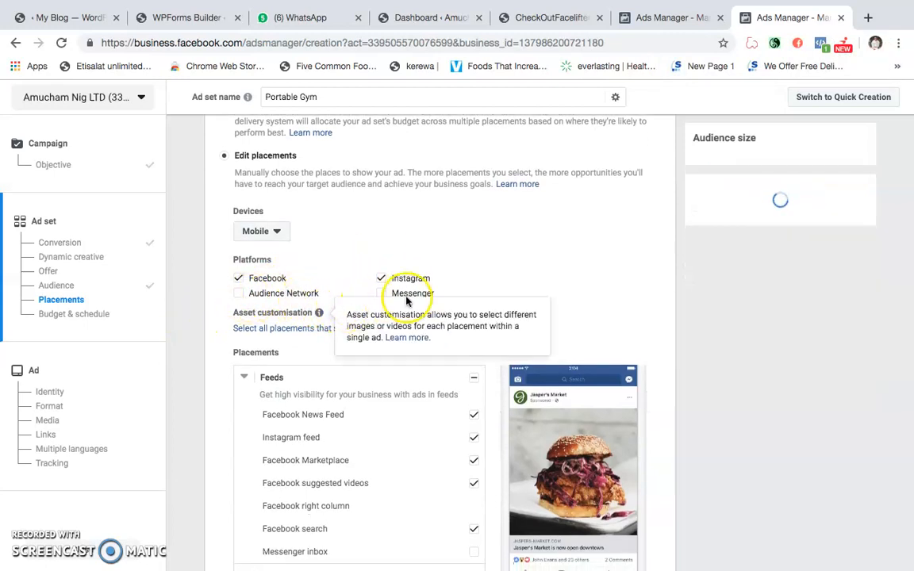
scroll(468, 254, "down", 2)
scroll(451, 300, "down", 1)
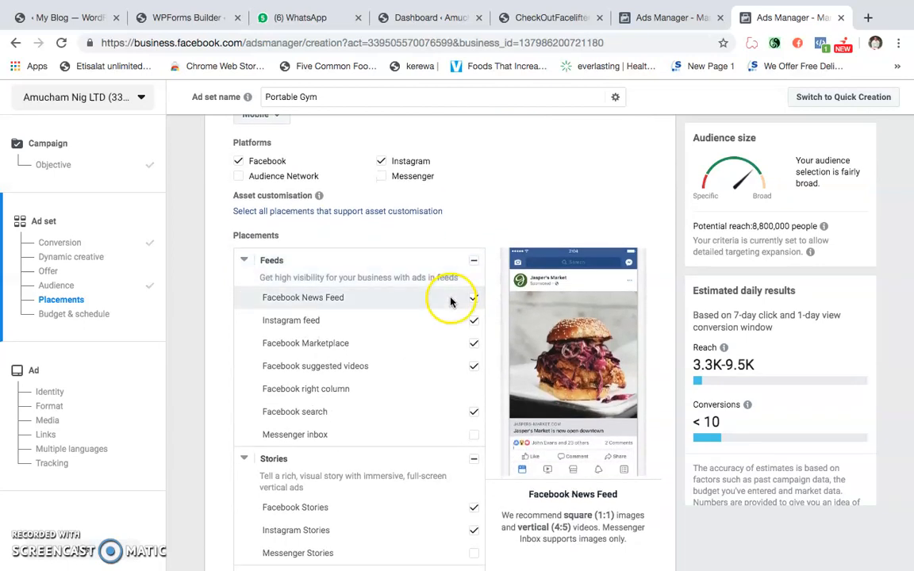
left_click(381, 179)
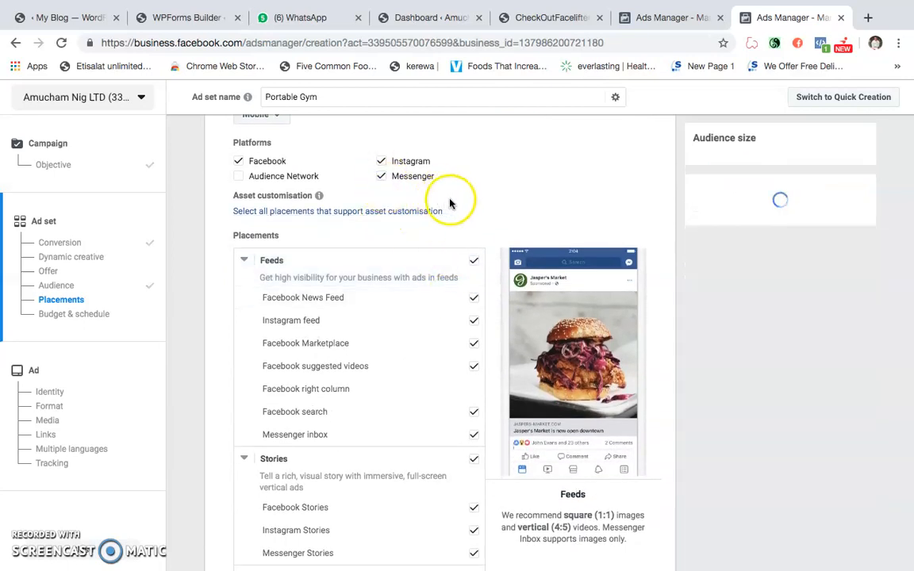
- Exclude Facebook Marketplace from the Feeds placements
scroll(469, 198, "down", 1)
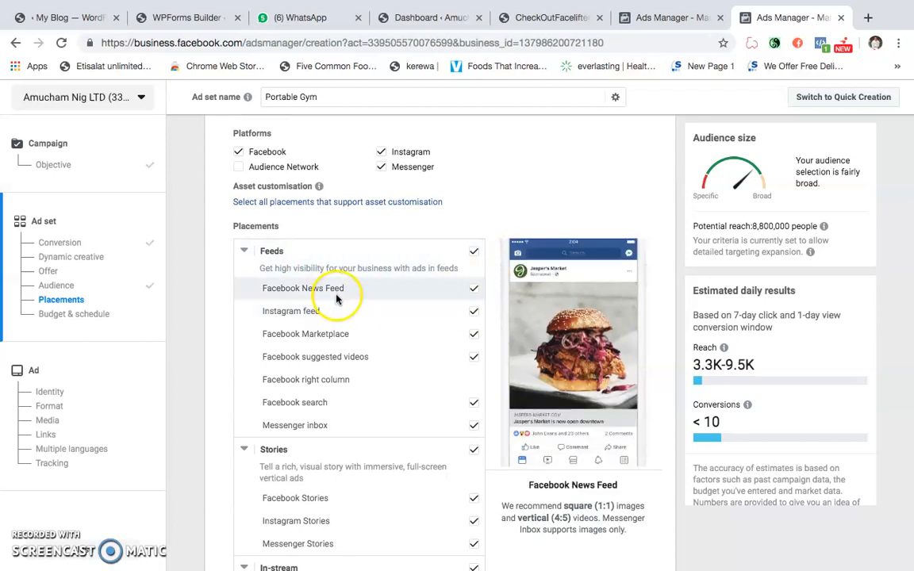
left_click(473, 336)
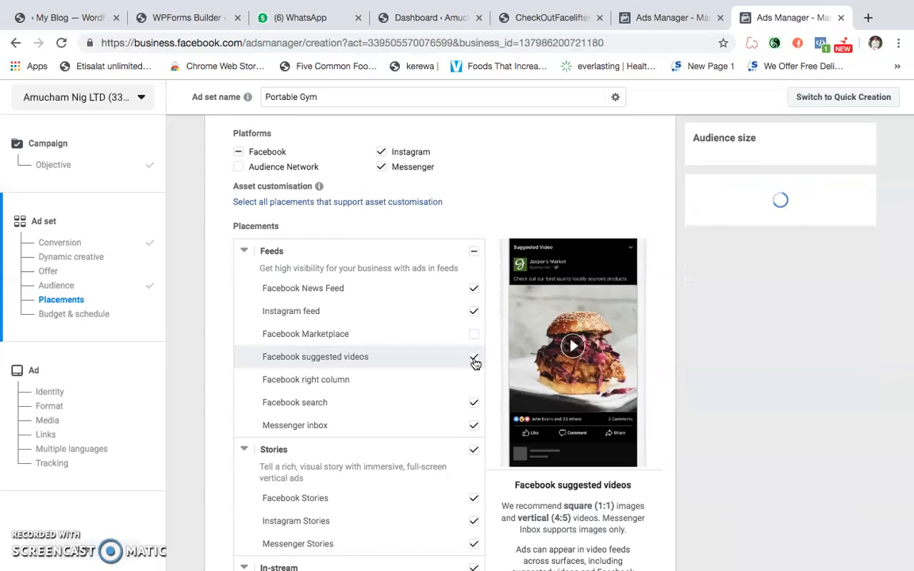
scroll(475, 318, "down", 1)
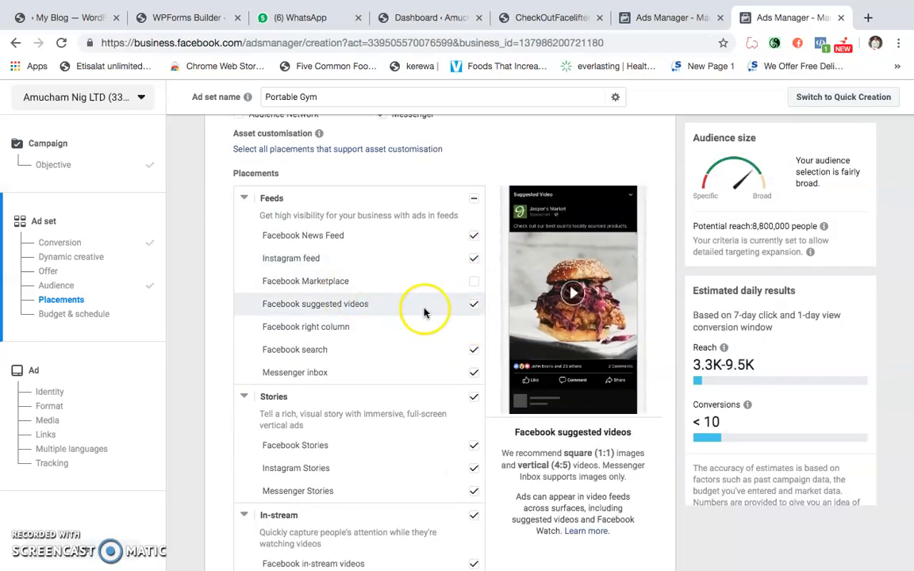
- Exclude Facebook search and all Stories placements while keeping Messenger inbox included
left_click(473, 352)
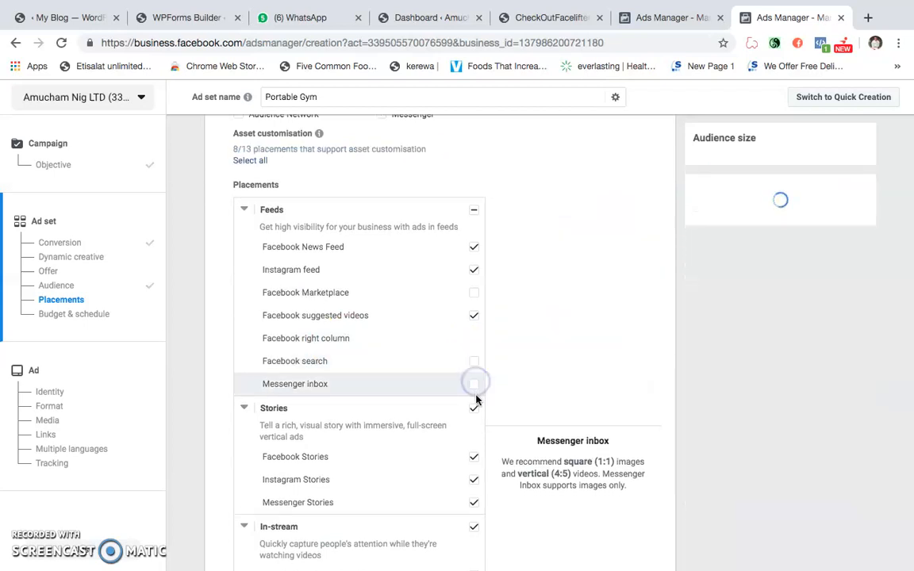
left_click(474, 409)
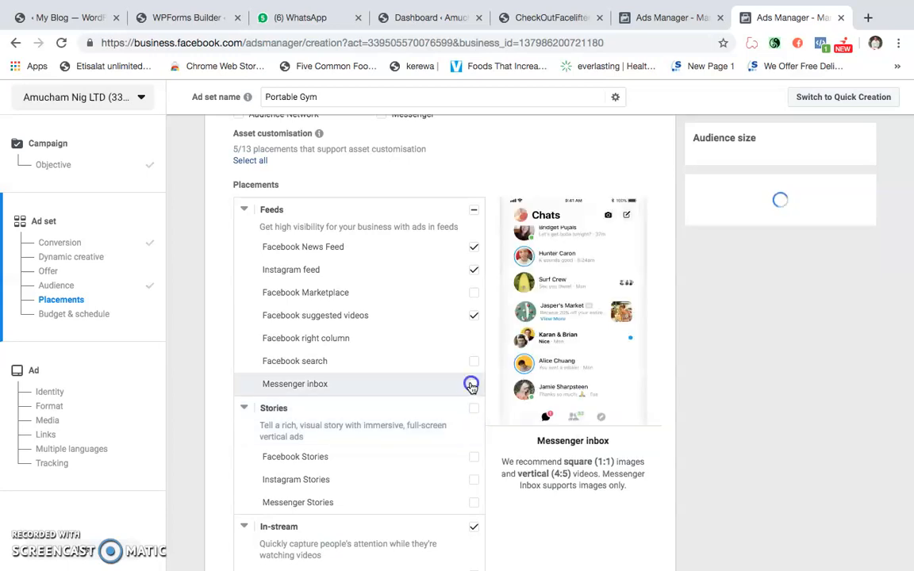
- Exclude the In-stream placements and Facebook Instant Articles under Contextual spaces
scroll(438, 388, "down", 3)
scroll(476, 397, "up", 1)
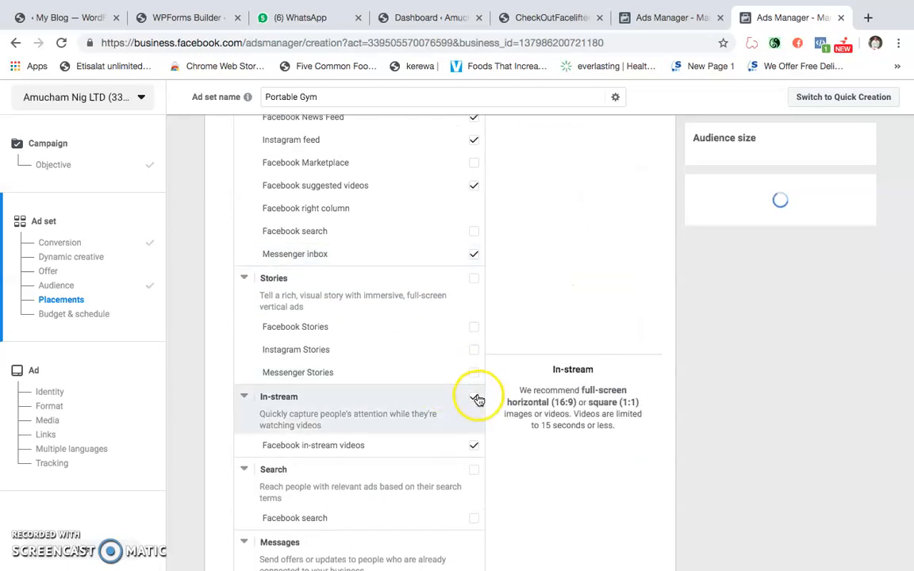
left_click(473, 399)
scroll(473, 381, "down", 1)
scroll(473, 381, "down", 3)
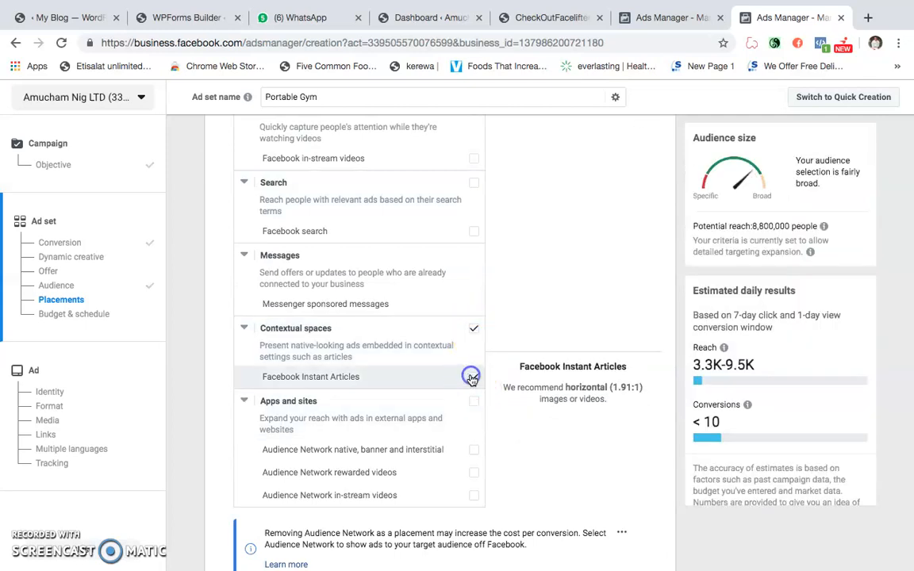
left_click(471, 378)
- Examine the Budget & schedule section and the explanation of Optimisation for ad delivery
scroll(470, 384, "down", 1)
scroll(468, 267, "down", 5)
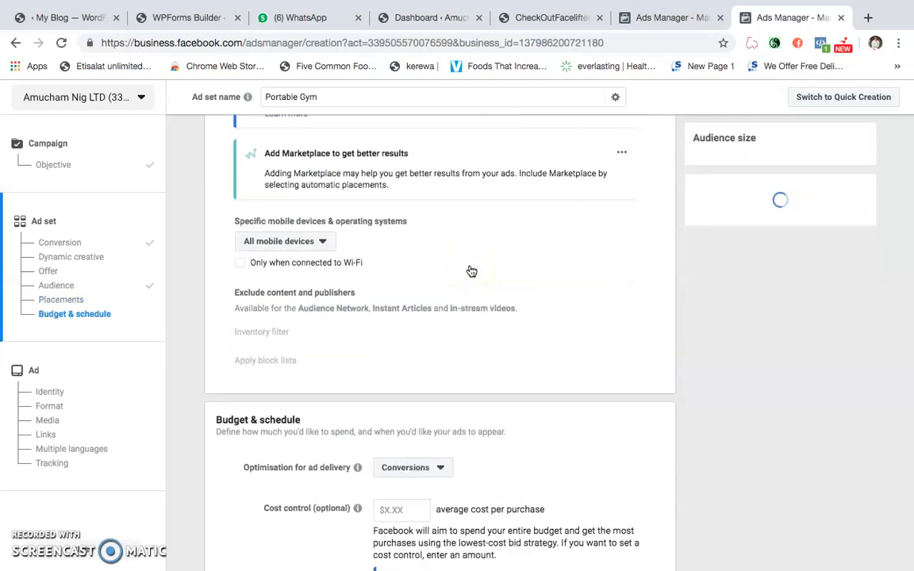
scroll(436, 270, "down", 3)
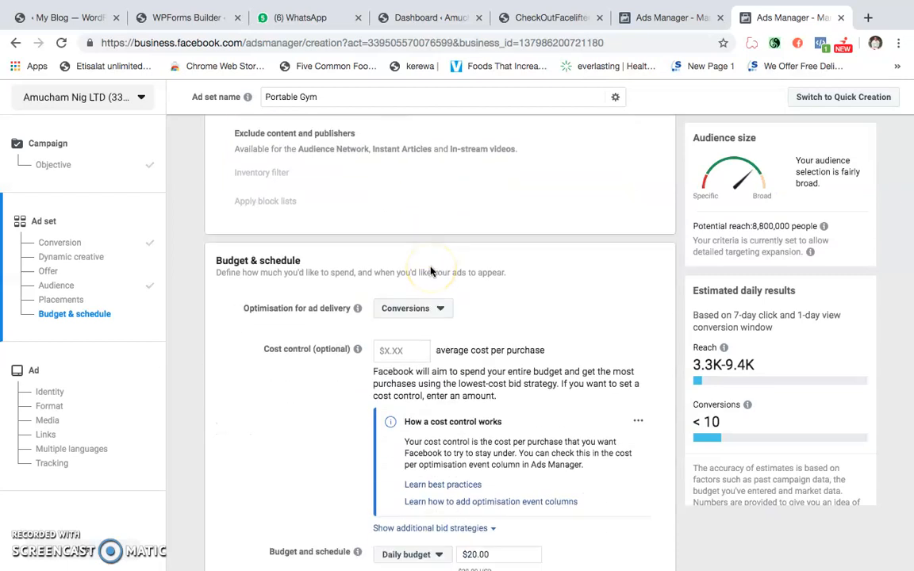
scroll(431, 272, "down", 2)
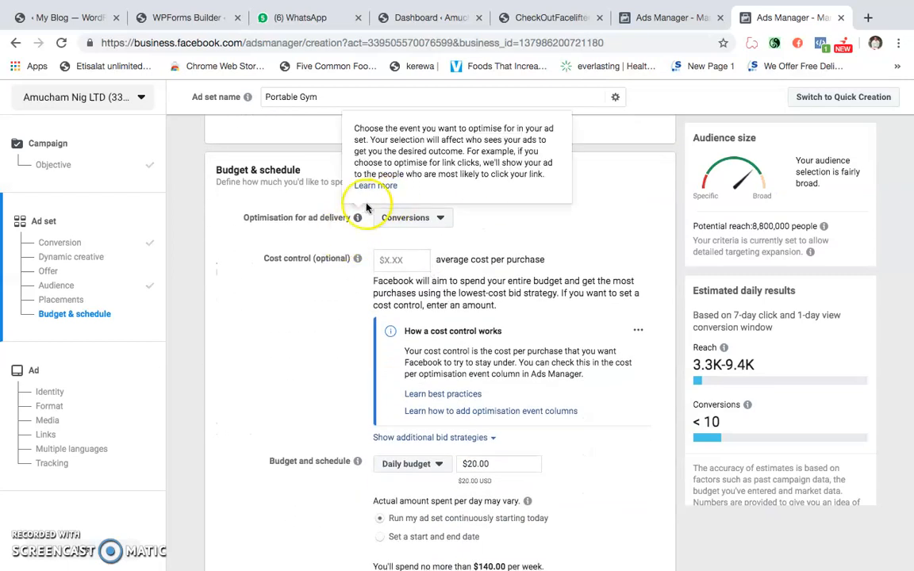